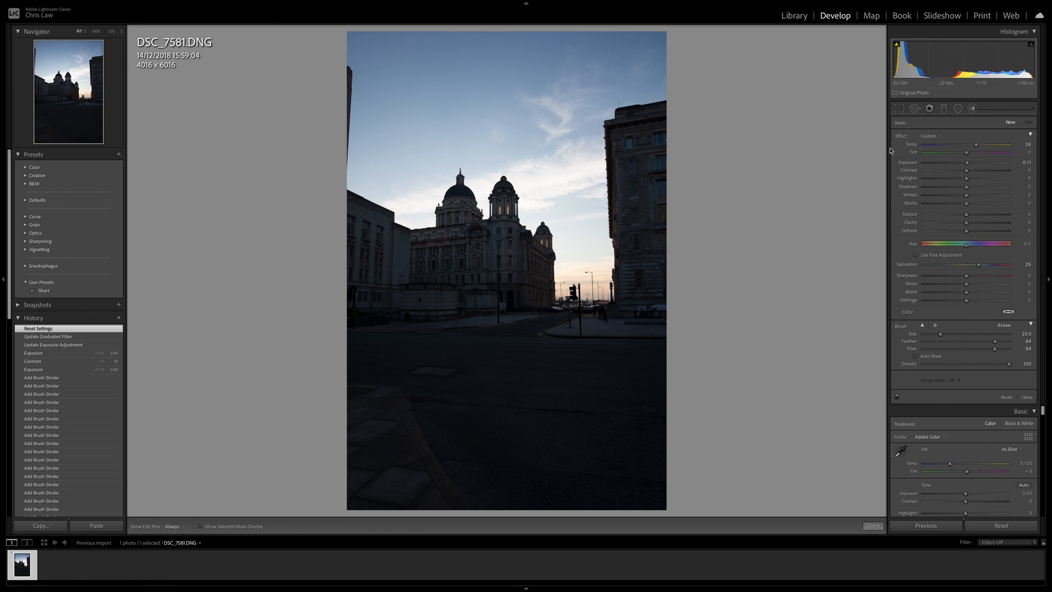
# Crop the photo at the 4 x 5 / 8 x 10 aspect ratio to about 3372 x 4215, reframing it lower on the street.
pyautogui.click(900, 109)
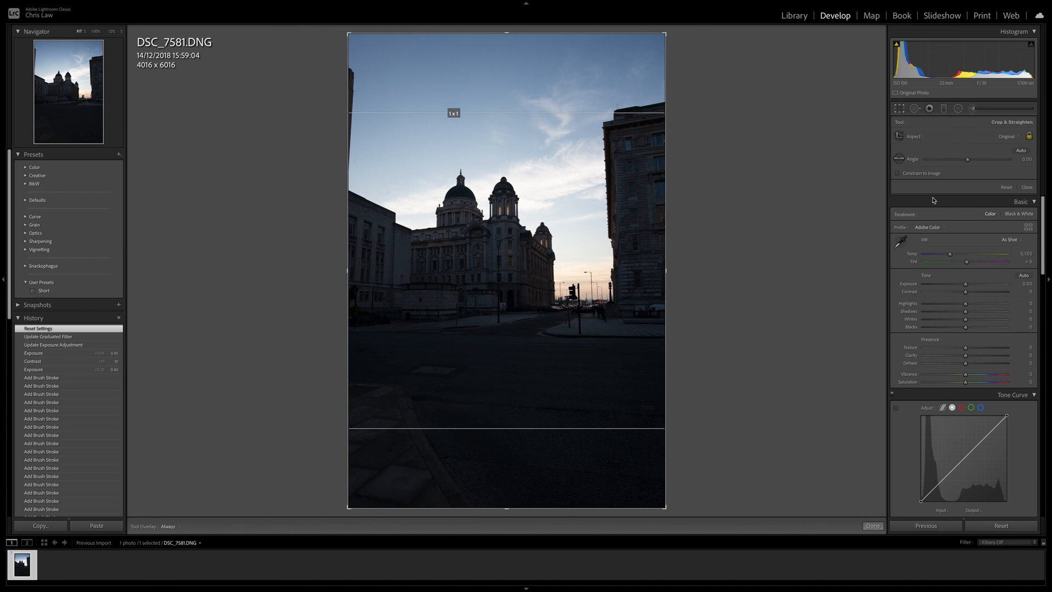
pyautogui.click(1012, 137)
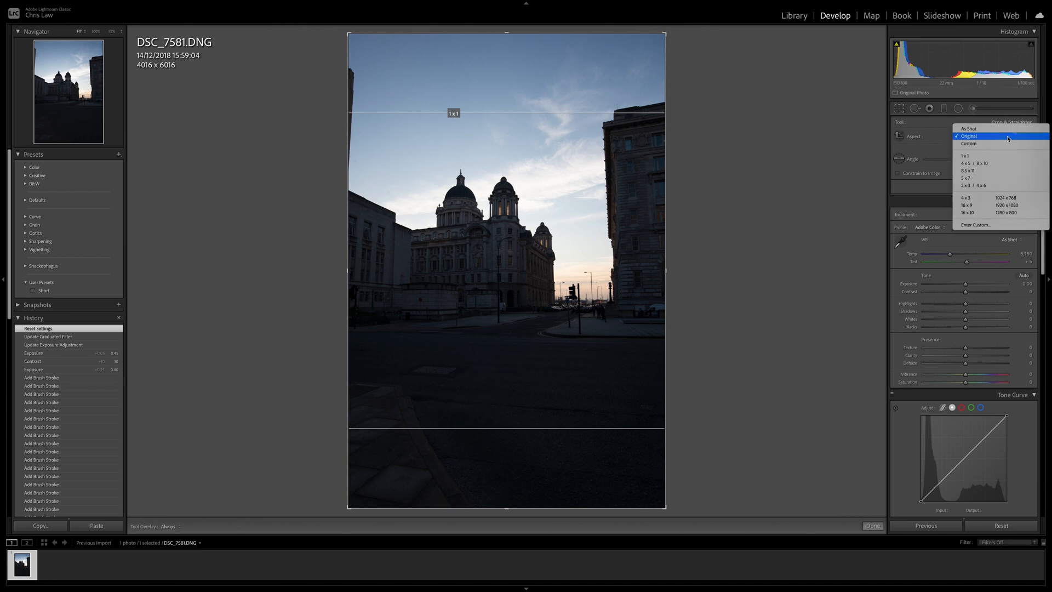
pyautogui.click(1007, 159)
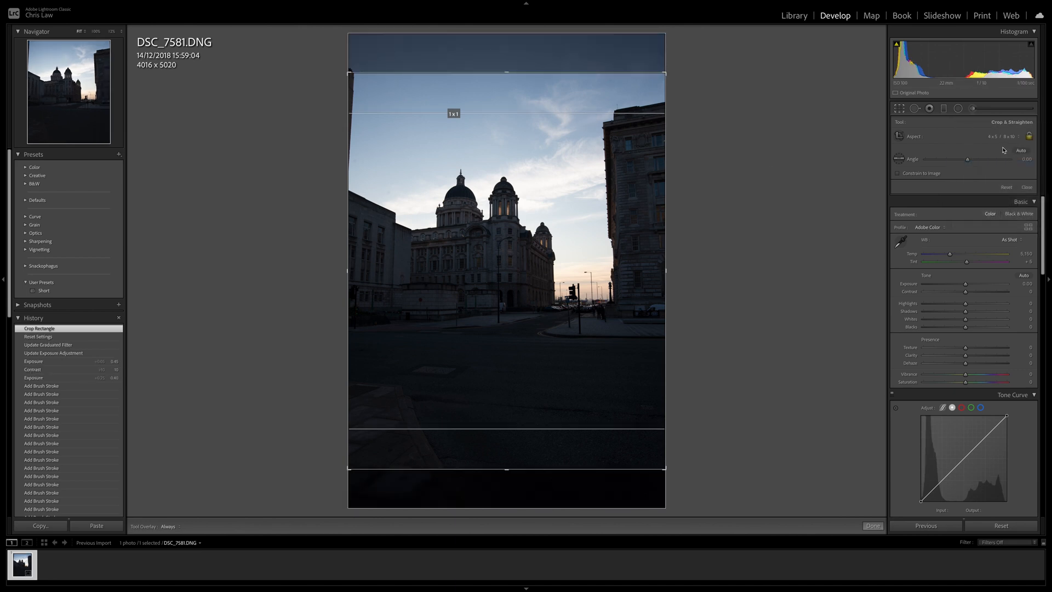
pyautogui.moveTo(665, 73); pyautogui.dragTo(640, 105)
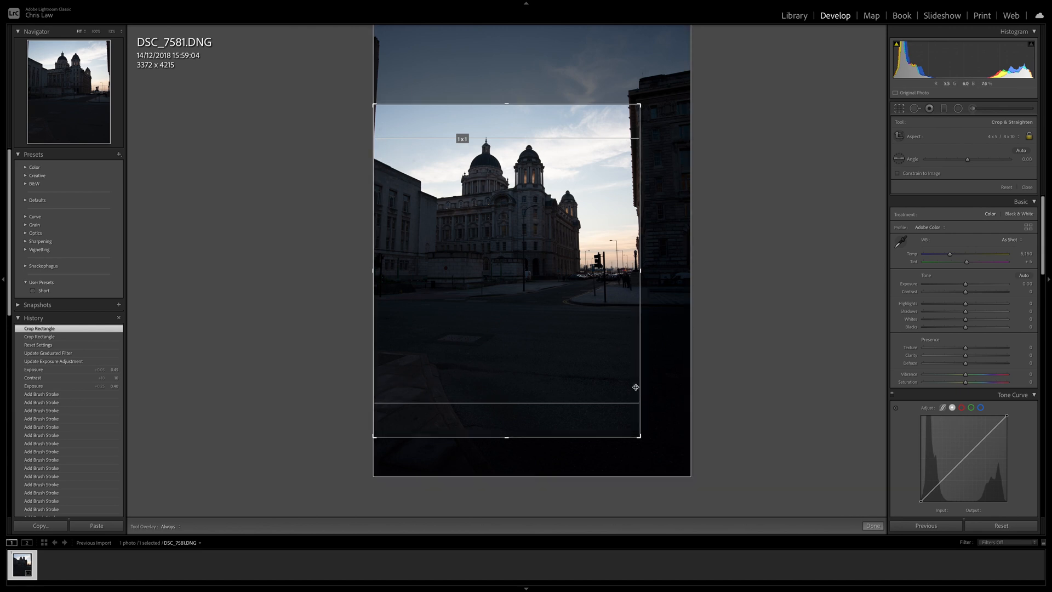
pyautogui.moveTo(517, 227); pyautogui.dragTo(486, 298)
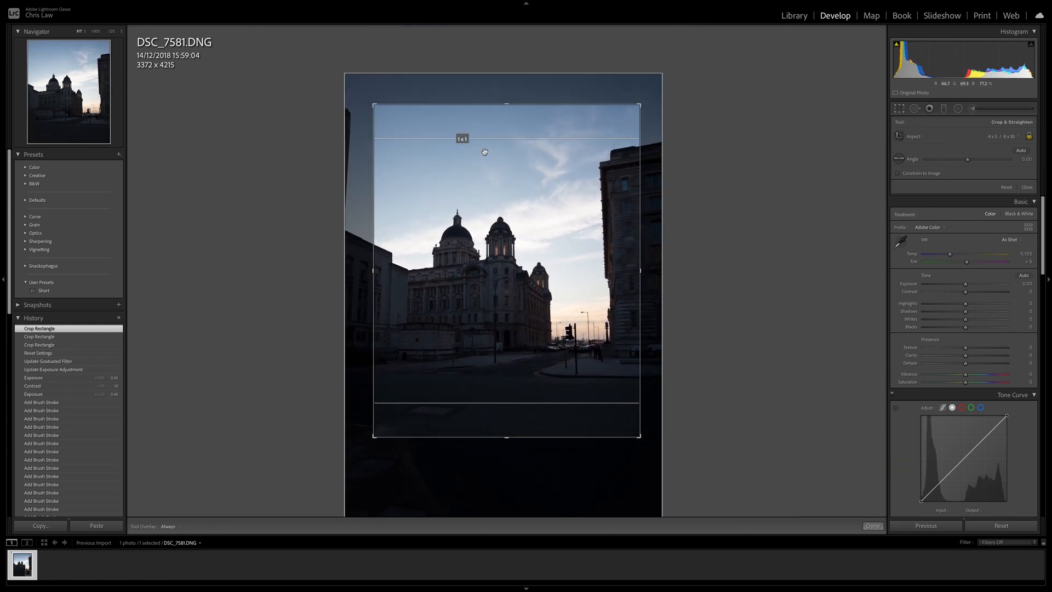
# Tighten the crop to about 2569 x 3212 around the domed building and traffic lights, and apply it.
pyautogui.moveTo(642, 106); pyautogui.dragTo(612, 139)
pyautogui.moveTo(563, 223); pyautogui.dragTo(539, 230)
pyautogui.moveTo(401, 401); pyautogui.dragTo(403, 399)
pyautogui.moveTo(518, 279); pyautogui.dragTo(520, 280)
pyautogui.moveTo(405, 143); pyautogui.dragTo(405, 143)
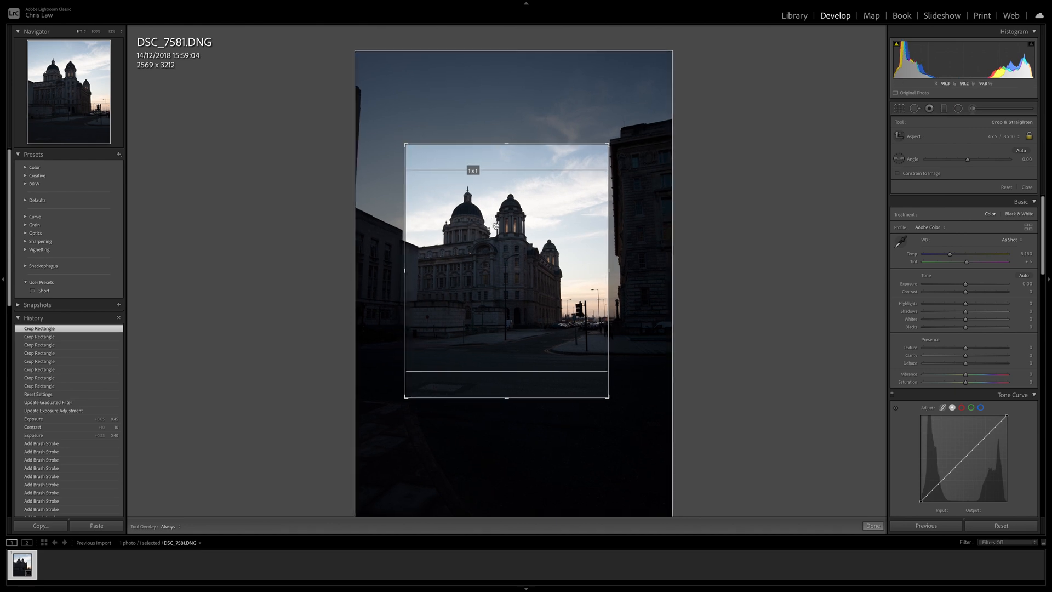
pyautogui.moveTo(497, 226); pyautogui.dragTo(495, 225)
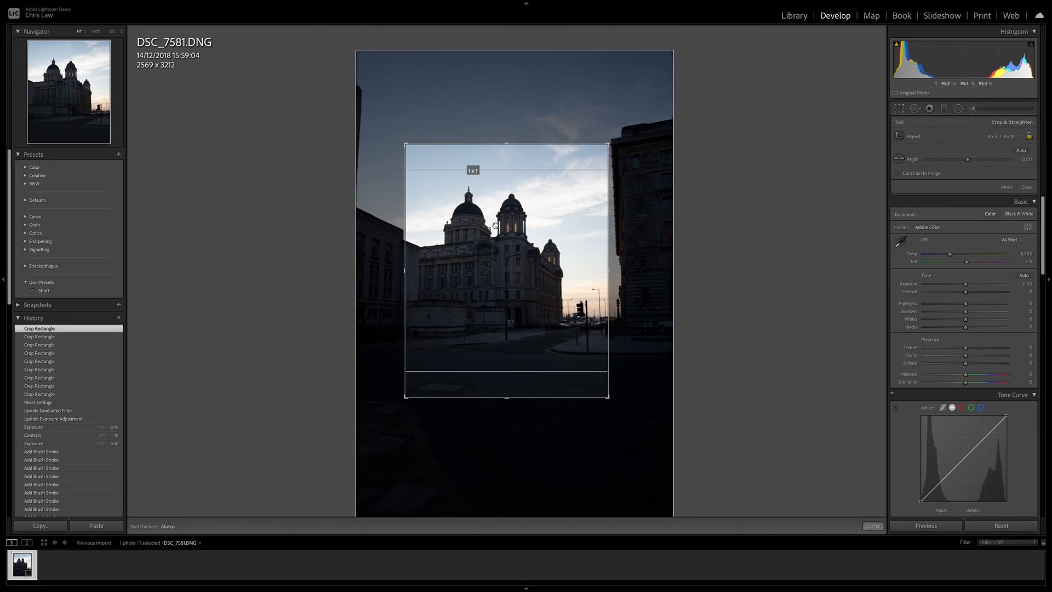
pyautogui.press('Return')
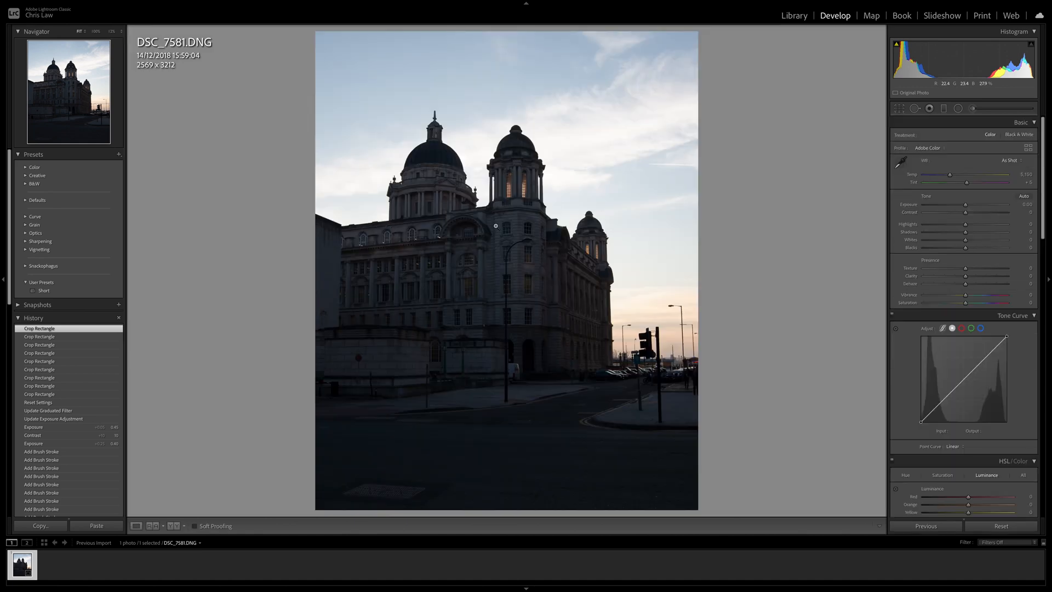
# Enable chromatic aberration removal and lens profile corrections for the photo.
pyautogui.scroll(-10, 963, 287)
pyautogui.scroll(-6, 964, 287)
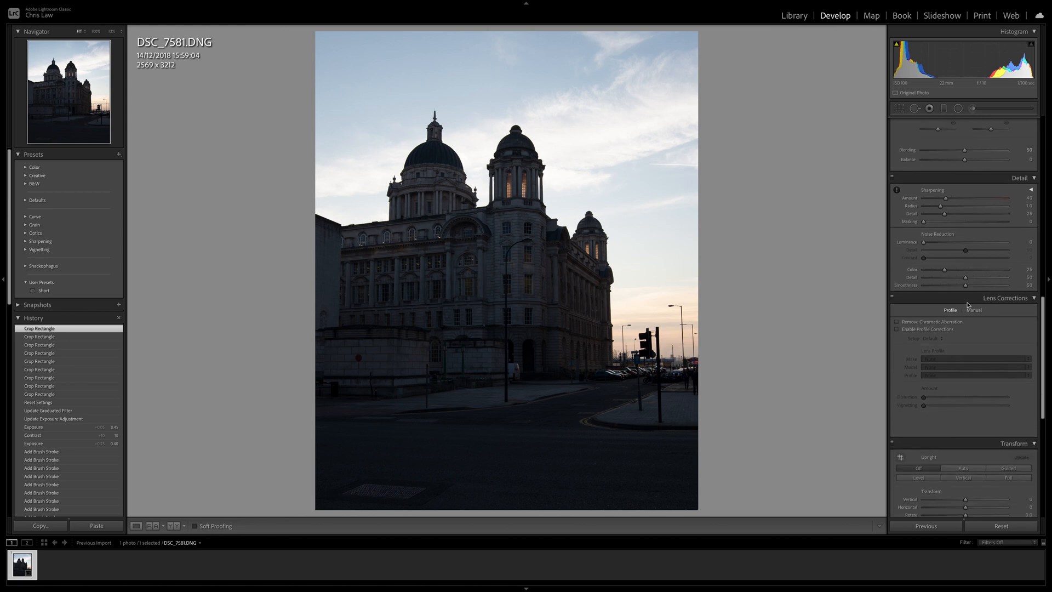
pyautogui.click(898, 285)
pyautogui.click(898, 293)
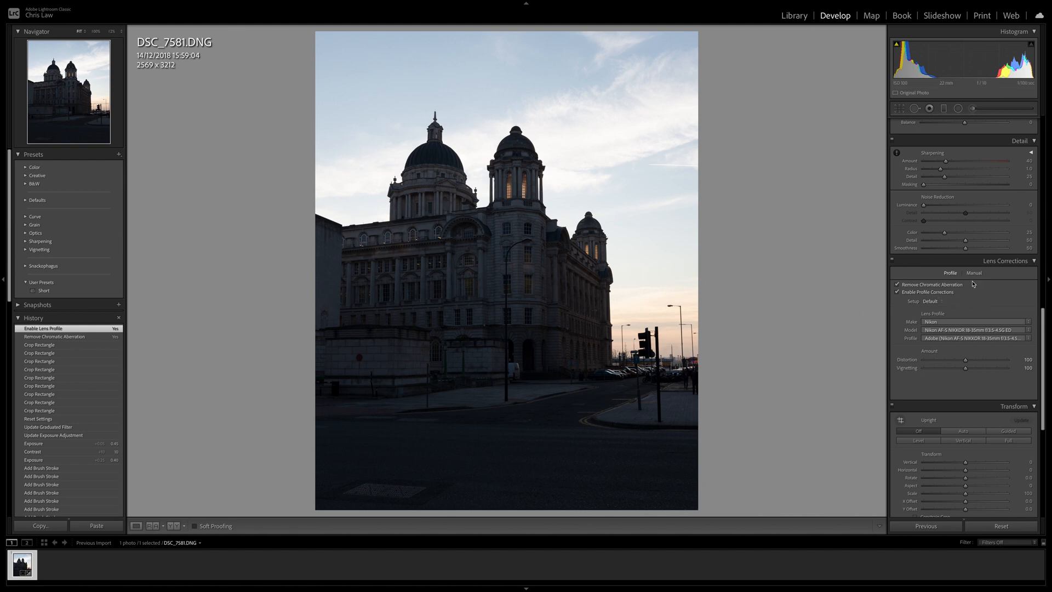
# Warm the white balance to a temperature of 6,404, and set Highlights to -100 and Shadows to +100.
pyautogui.scroll(5, 974, 285)
pyautogui.scroll(10, 973, 296)
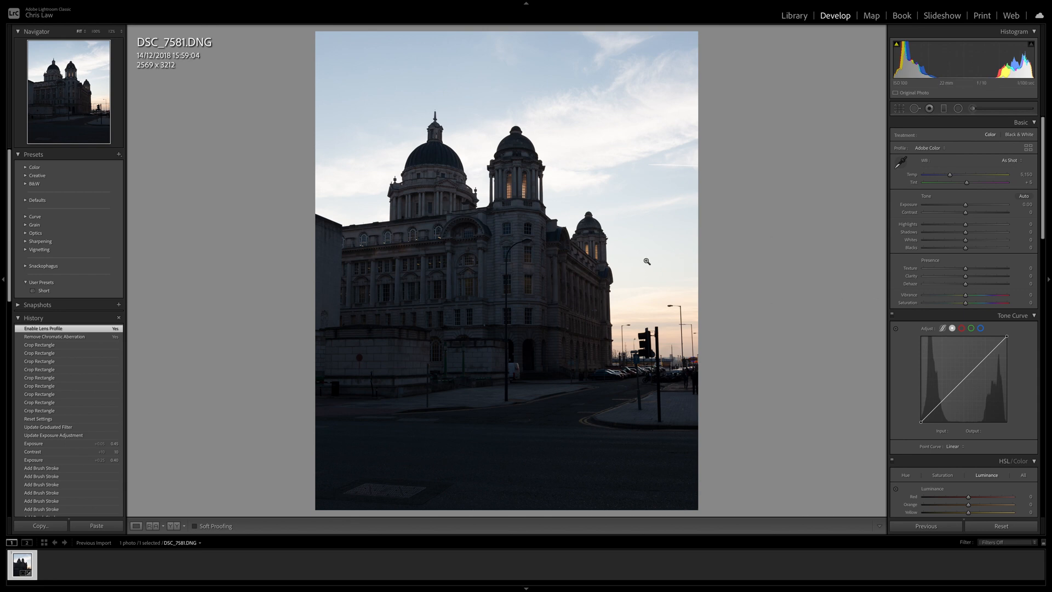
pyautogui.moveTo(963, 177); pyautogui.dragTo(961, 176)
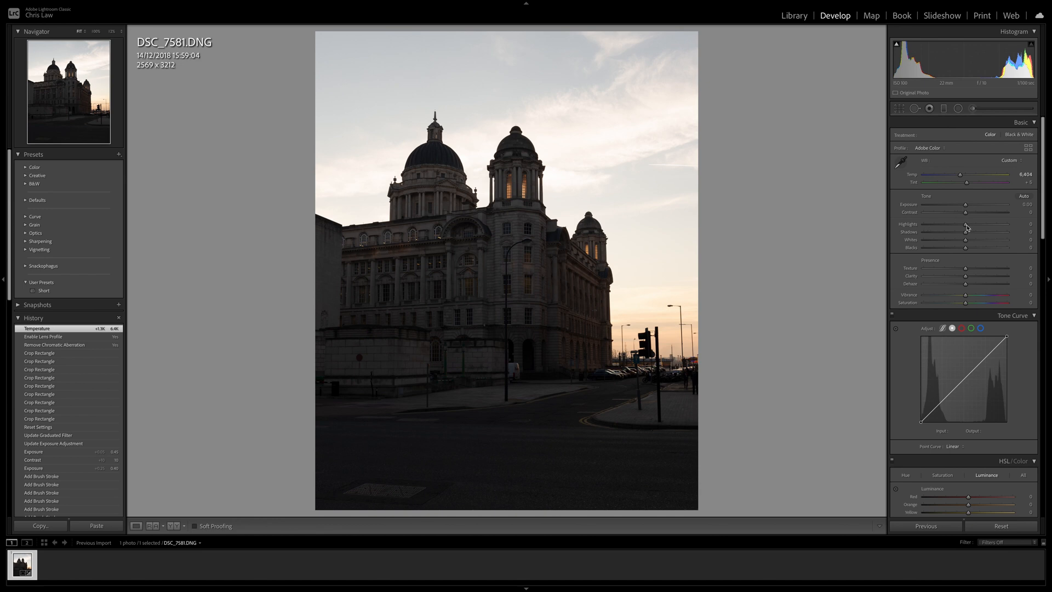
pyautogui.moveTo(967, 228); pyautogui.dragTo(1010, 232)
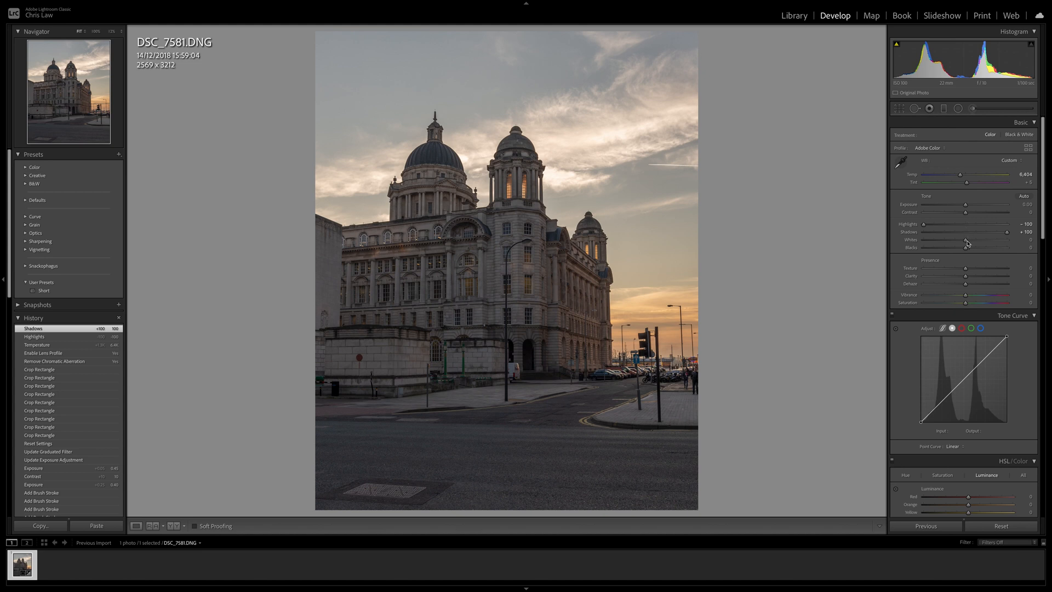
# Set Whites to +41 and Blacks to -36, checking both against the clipping preview.
pyautogui.click(967, 243)
pyautogui.keyDown('alt'); pyautogui.click(967, 242); pyautogui.keyUp('alt')
pyautogui.moveTo(967, 243)
pyautogui.mouseDown()
pyautogui.moveTo(984, 238)
pyautogui.moveTo(952, 250)
pyautogui.mouseUp()
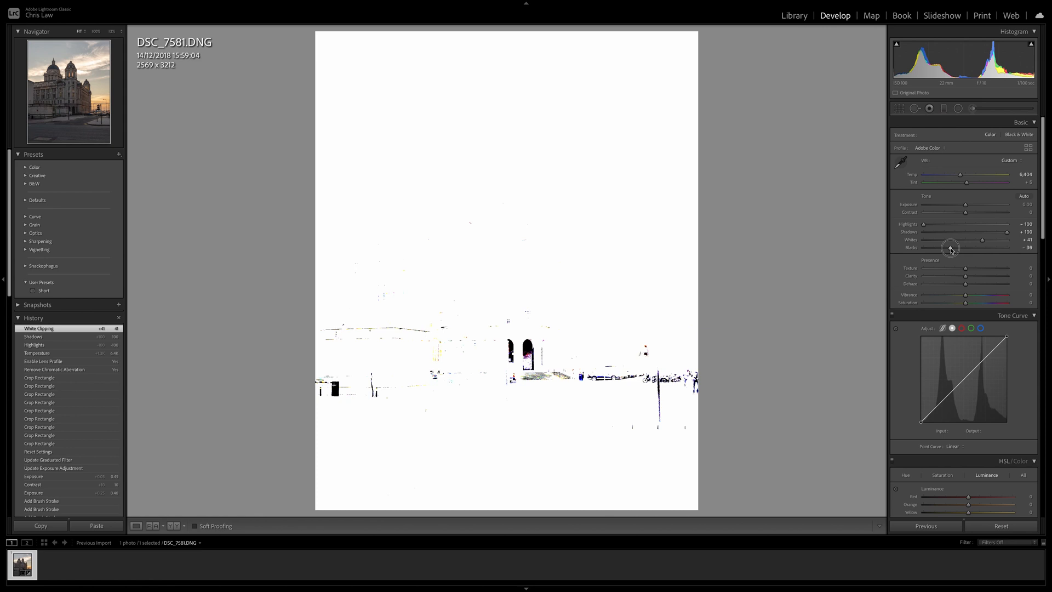
pyautogui.moveTo(951, 249); pyautogui.dragTo(951, 249)
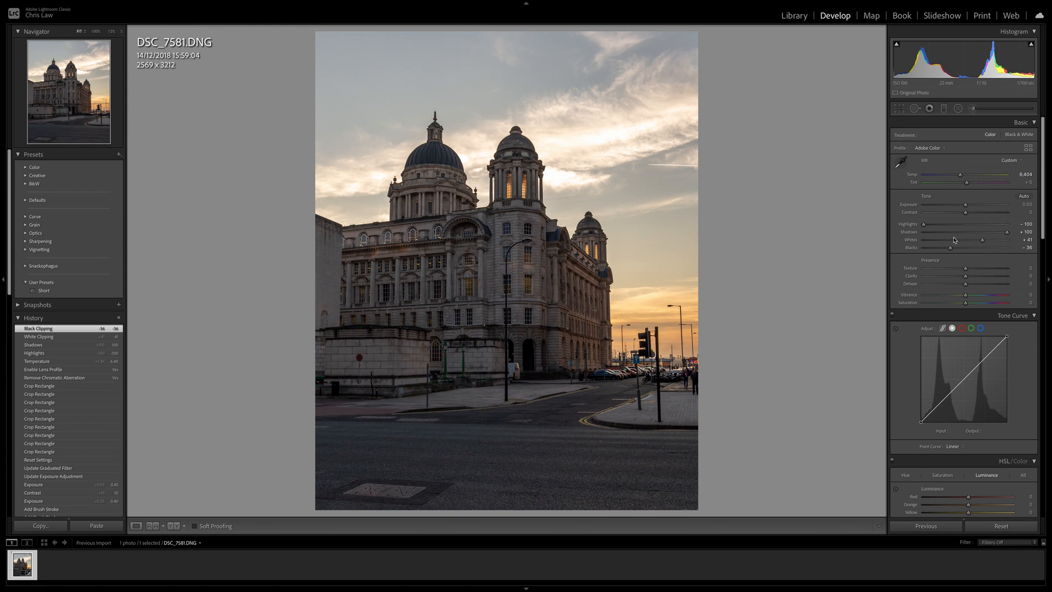
# Set Vibrance to +15 and Saturation to +24.
pyautogui.moveTo(966, 295); pyautogui.dragTo(976, 308)
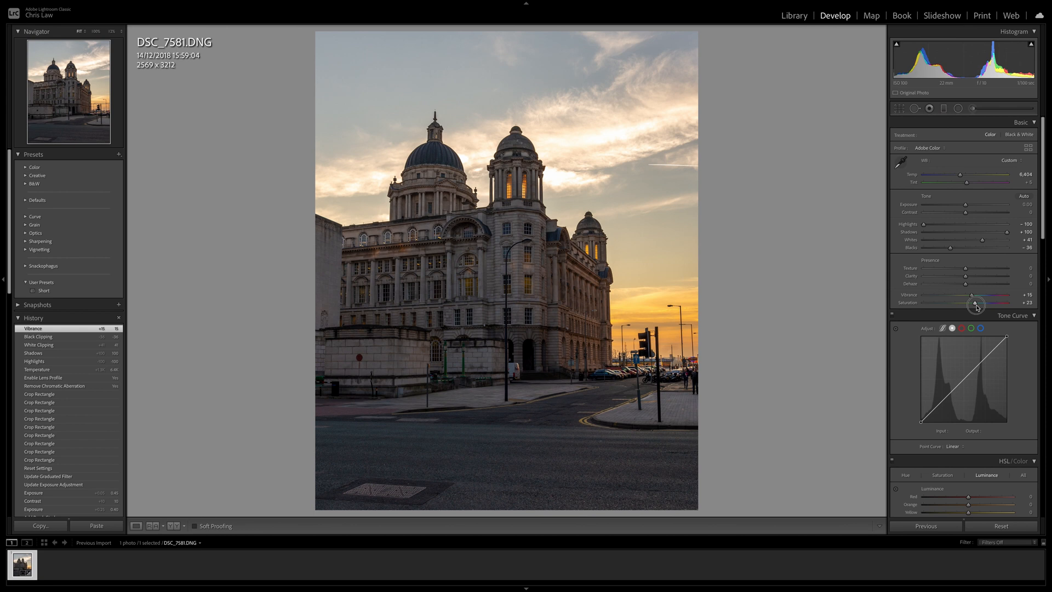
pyautogui.moveTo(978, 307); pyautogui.dragTo(977, 307)
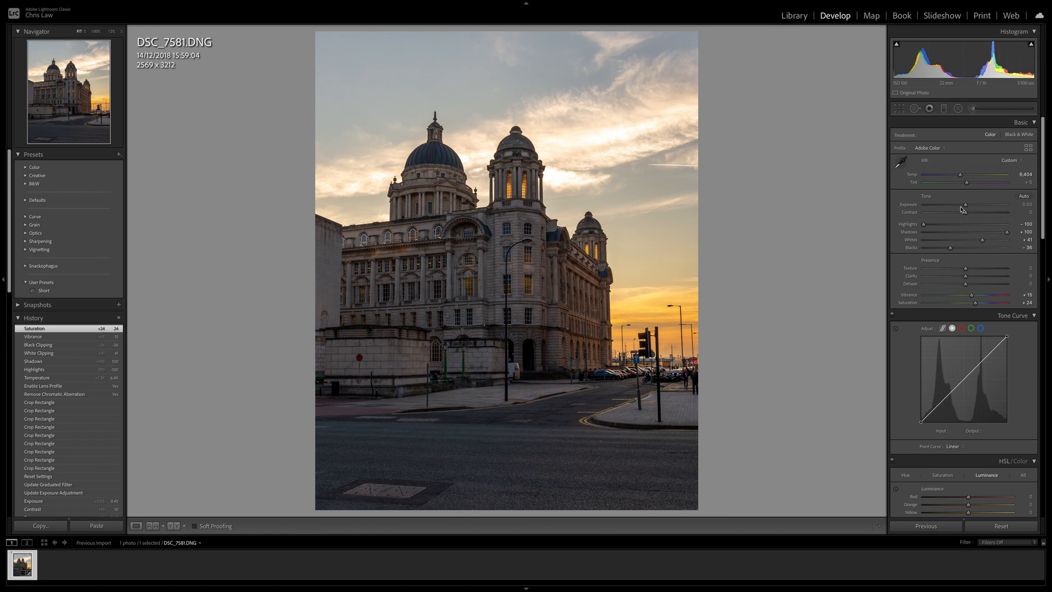
# Shape the point tone curve into a gentle S with a lifted black point and an upper point at about 183 in, 198 out.
pyautogui.scroll(-5, 943, 225)
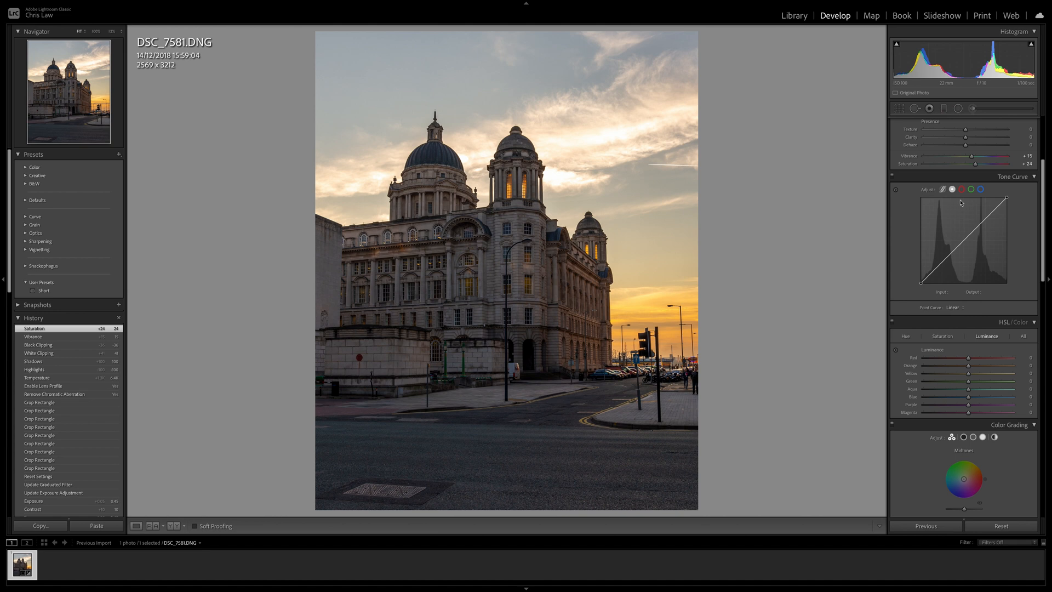
pyautogui.click(941, 264)
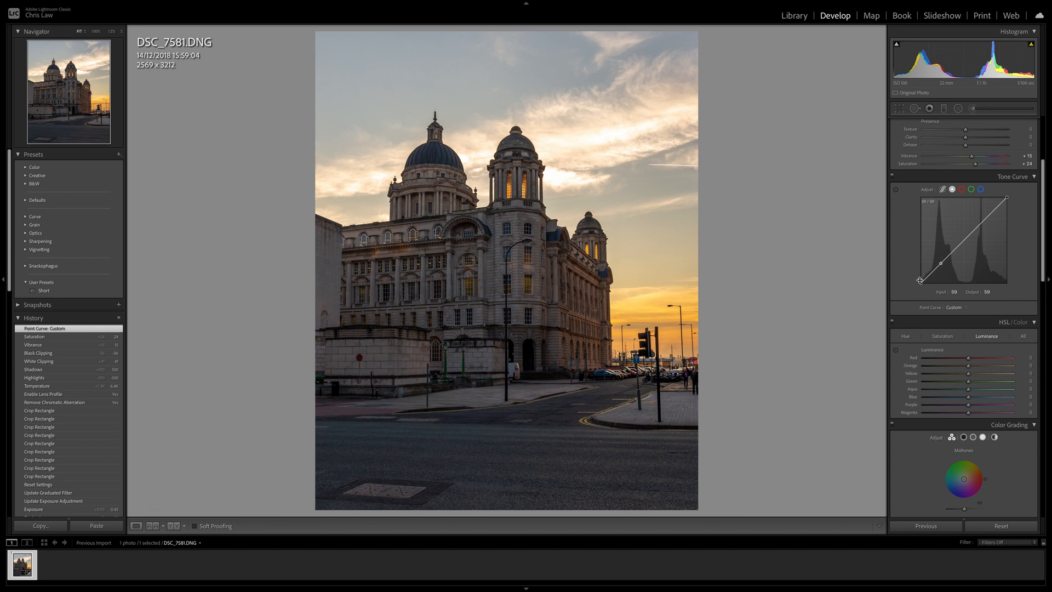
pyautogui.moveTo(921, 283); pyautogui.dragTo(983, 218)
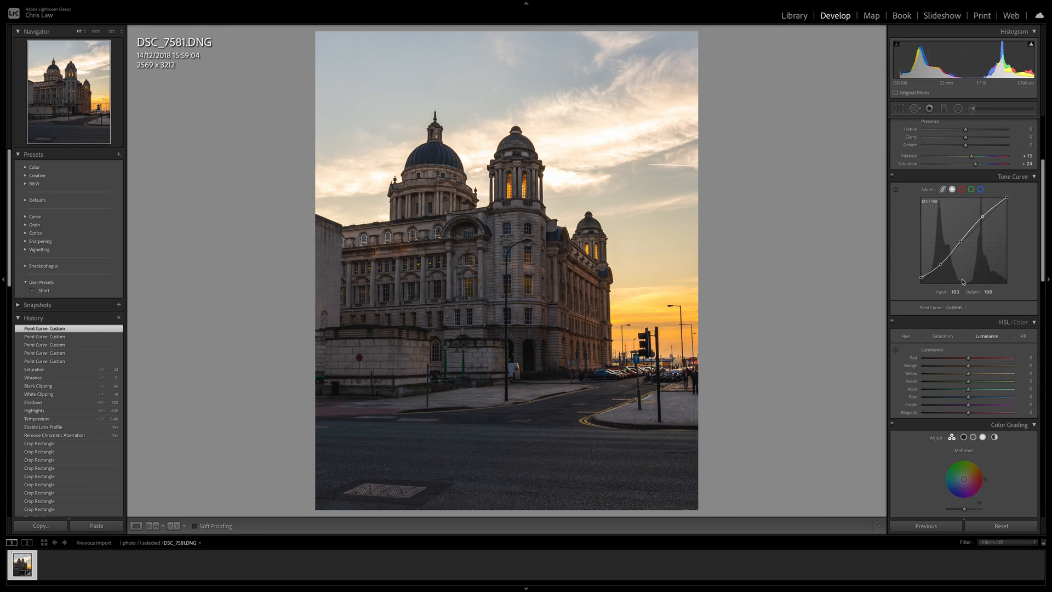
# Shift the HSL hues: Blue -30, Aqua +17, Yellow -19, Orange -14 and Red +15.
pyautogui.scroll(-3, 973, 317)
pyautogui.scroll(-1, 973, 314)
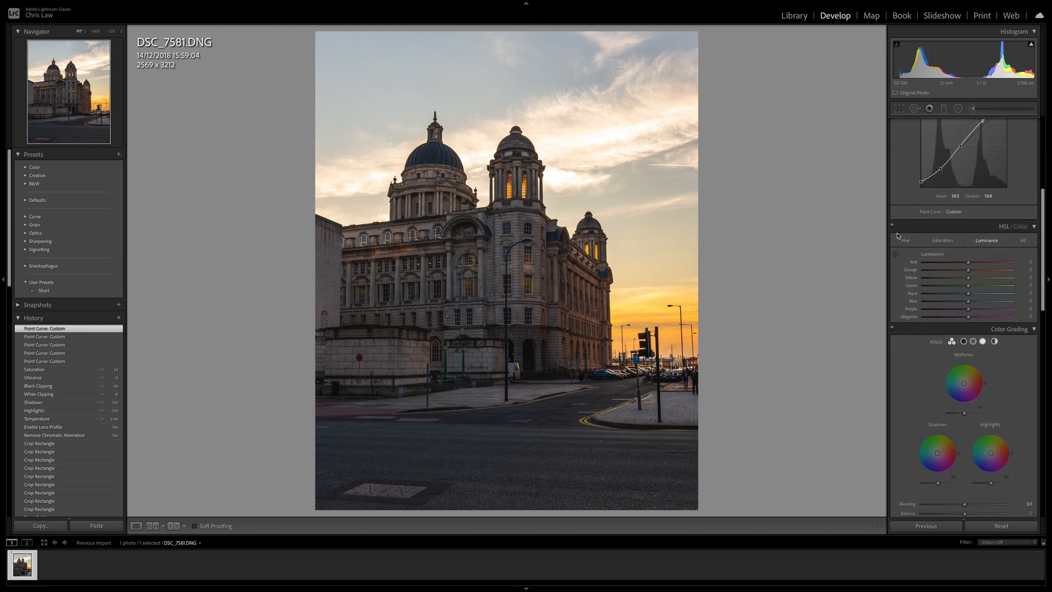
pyautogui.click(907, 241)
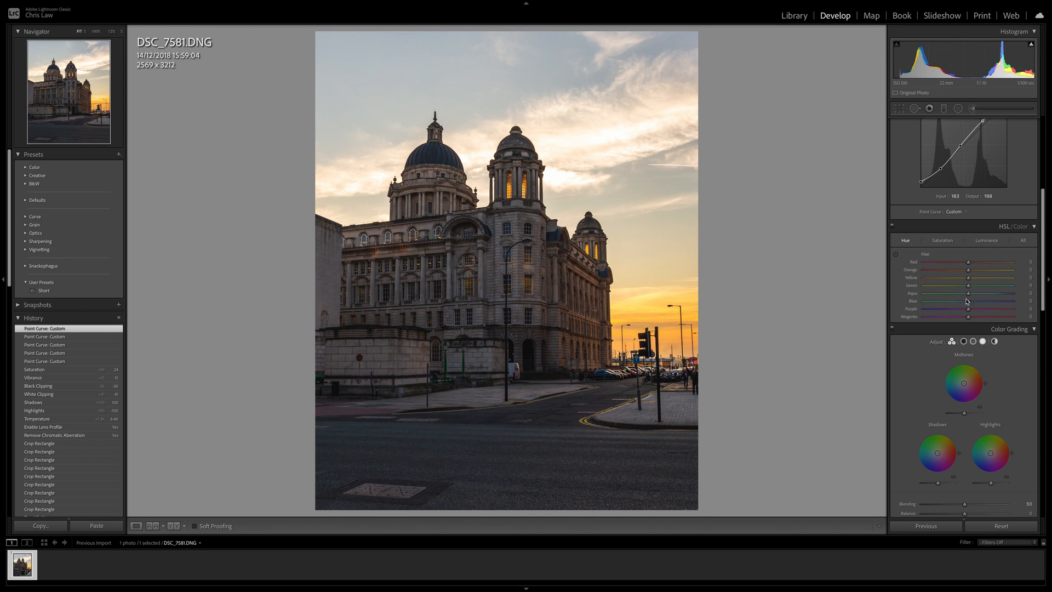
pyautogui.moveTo(968, 301); pyautogui.dragTo(957, 303)
pyautogui.moveTo(968, 293); pyautogui.dragTo(977, 294)
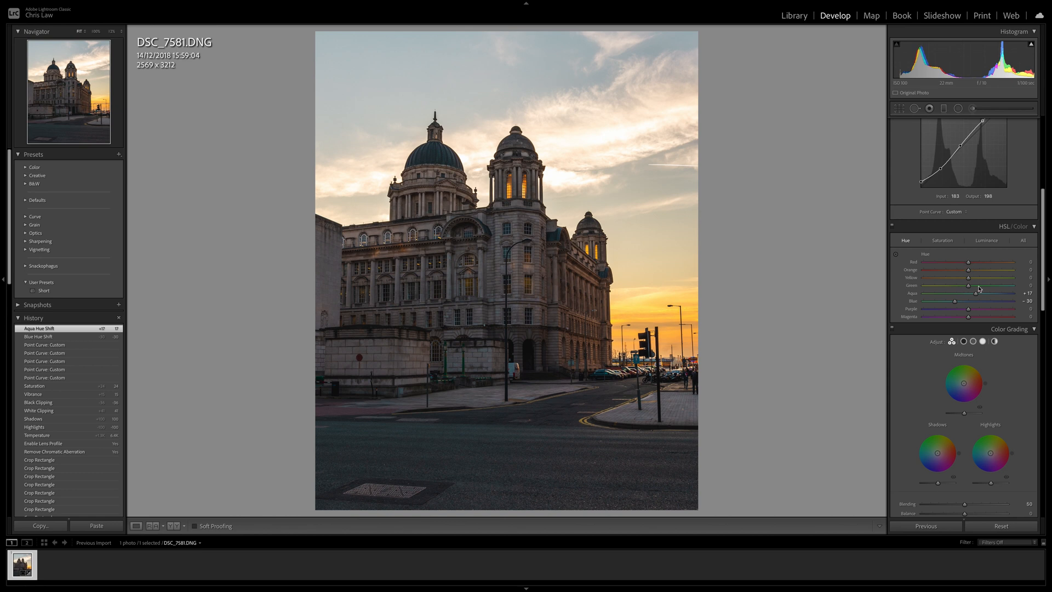
pyautogui.moveTo(969, 278); pyautogui.dragTo(959, 279)
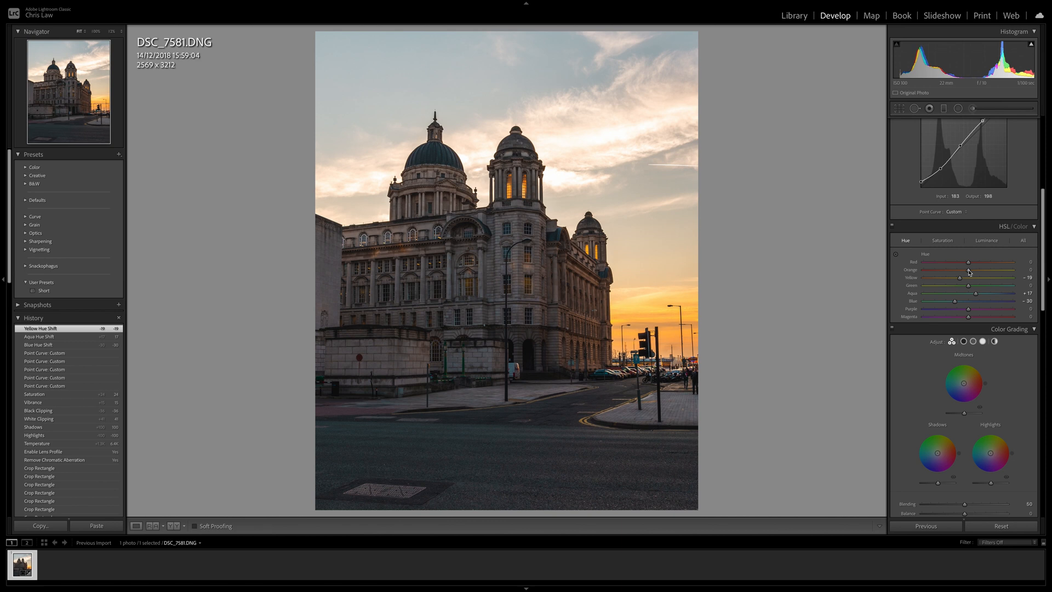
pyautogui.moveTo(963, 271); pyautogui.dragTo(978, 267)
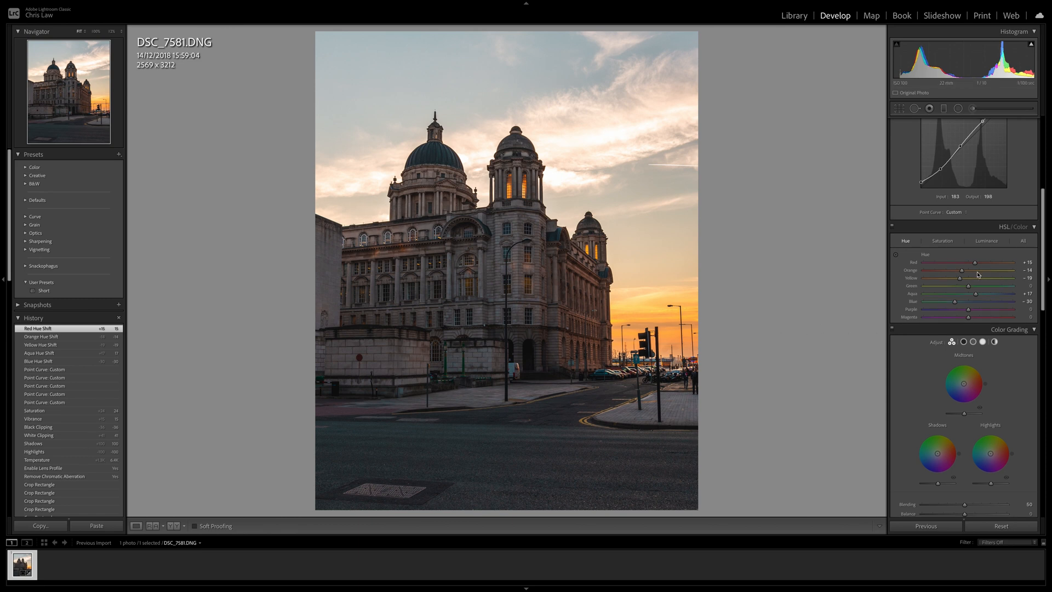
# Add a subtle dark post-crop vignette with the amount at -11.
pyautogui.scroll(6, 978, 274)
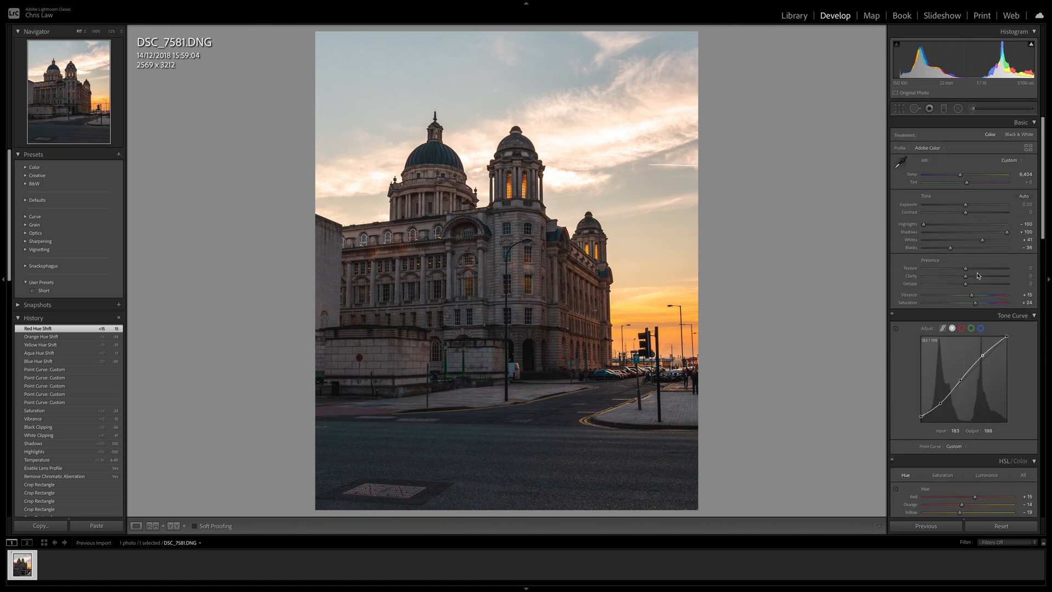
pyautogui.scroll(-20, 979, 276)
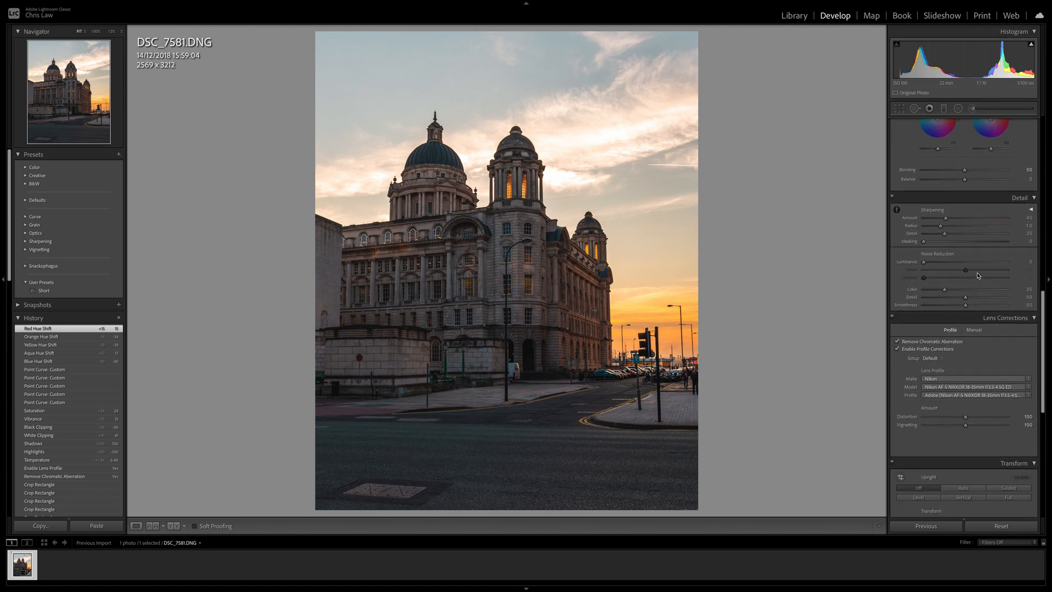
pyautogui.scroll(-7, 979, 275)
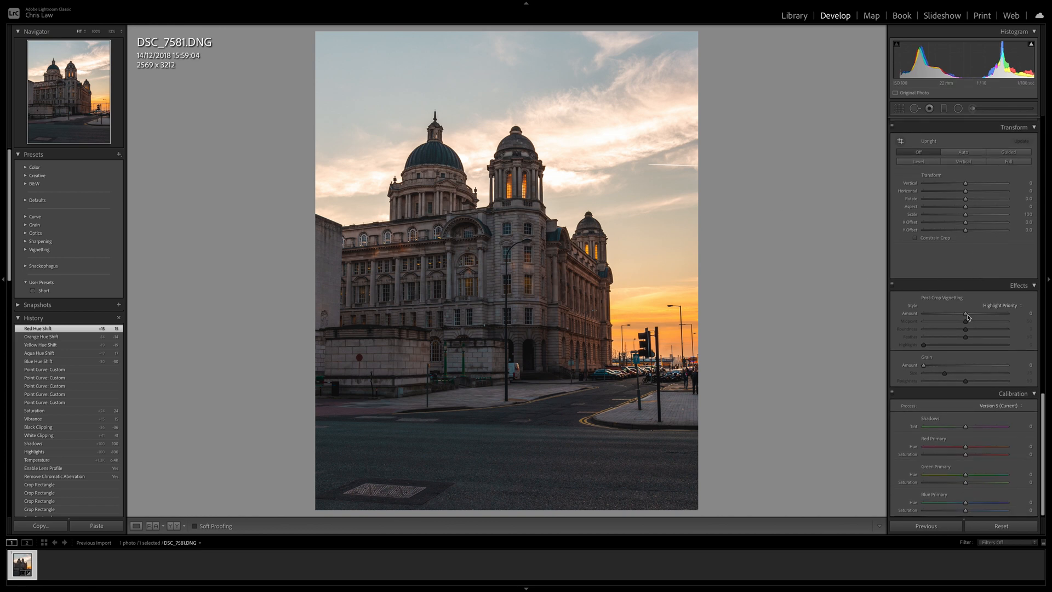
pyautogui.moveTo(967, 316); pyautogui.dragTo(961, 316)
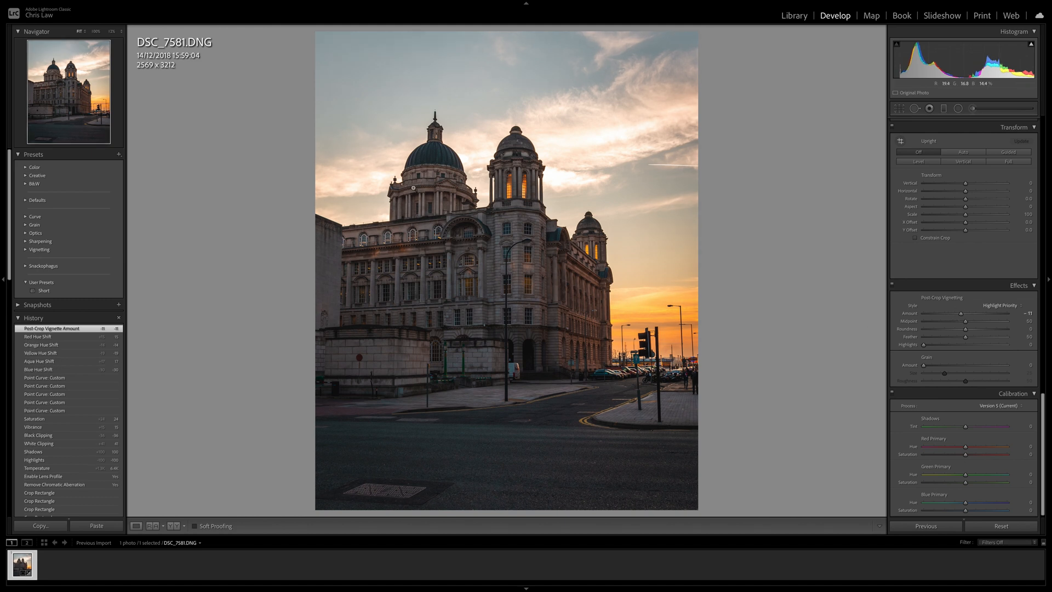
# Raise the overall Exposure to +0.25 and compare the edited photo with its before view.
pyautogui.scroll(15, 977, 232)
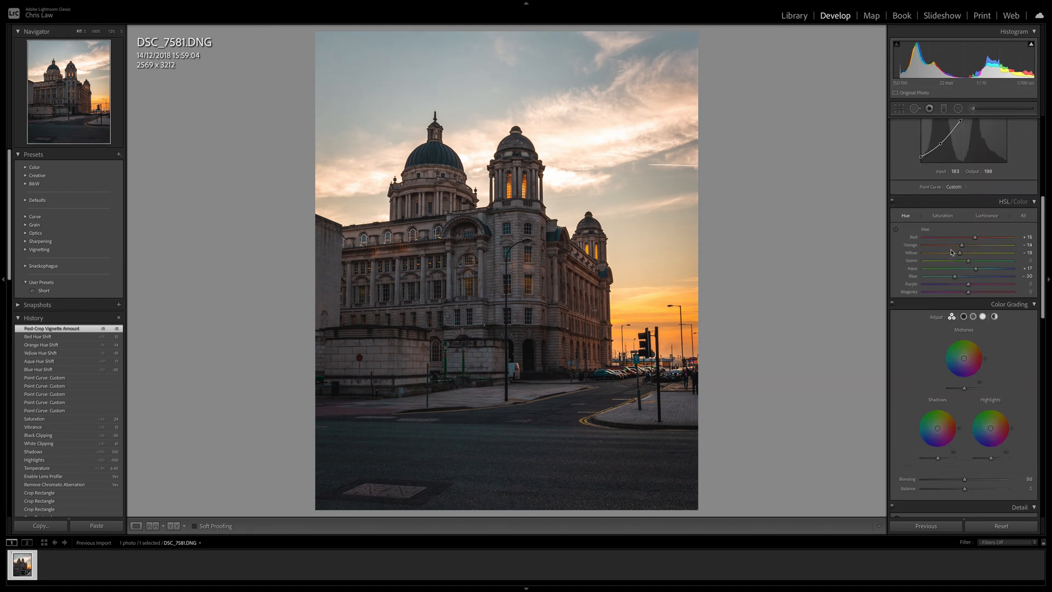
pyautogui.scroll(1, 953, 253)
pyautogui.moveTo(966, 205); pyautogui.dragTo(968, 207)
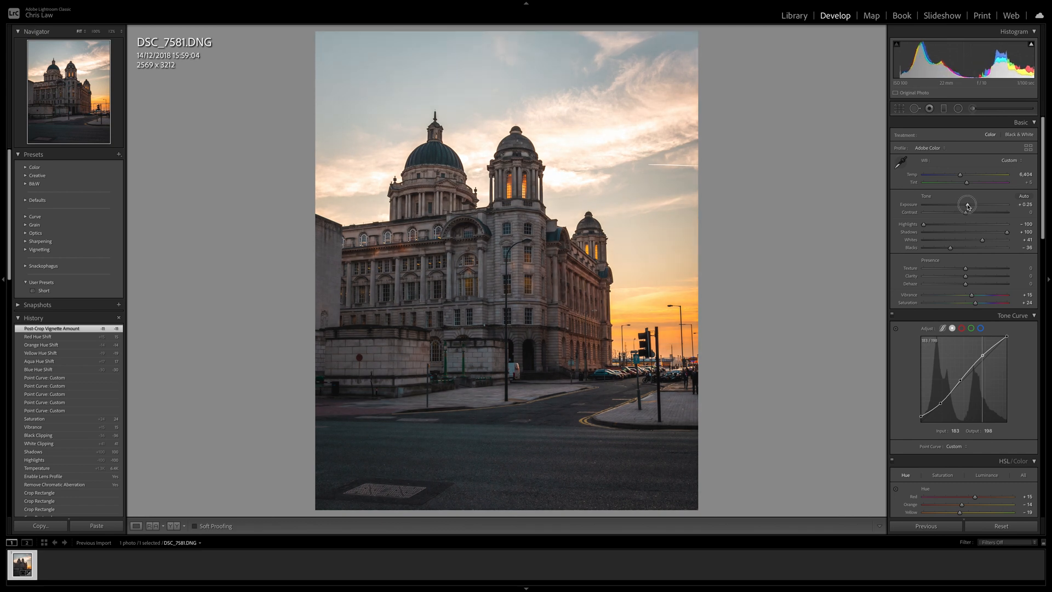
pyautogui.moveTo(968, 206); pyautogui.dragTo(968, 207)
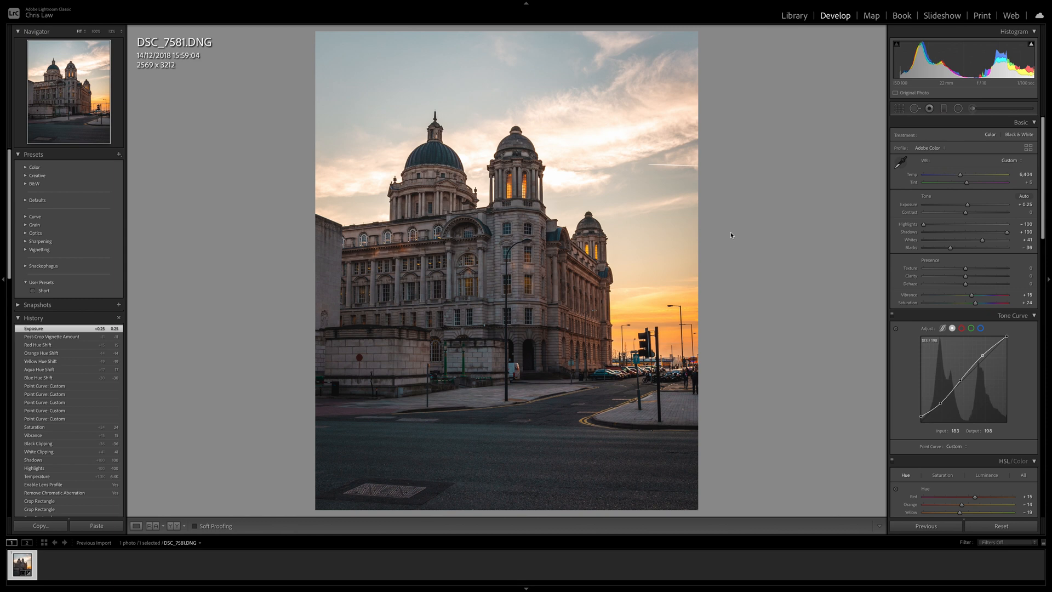
pyautogui.press('\\')
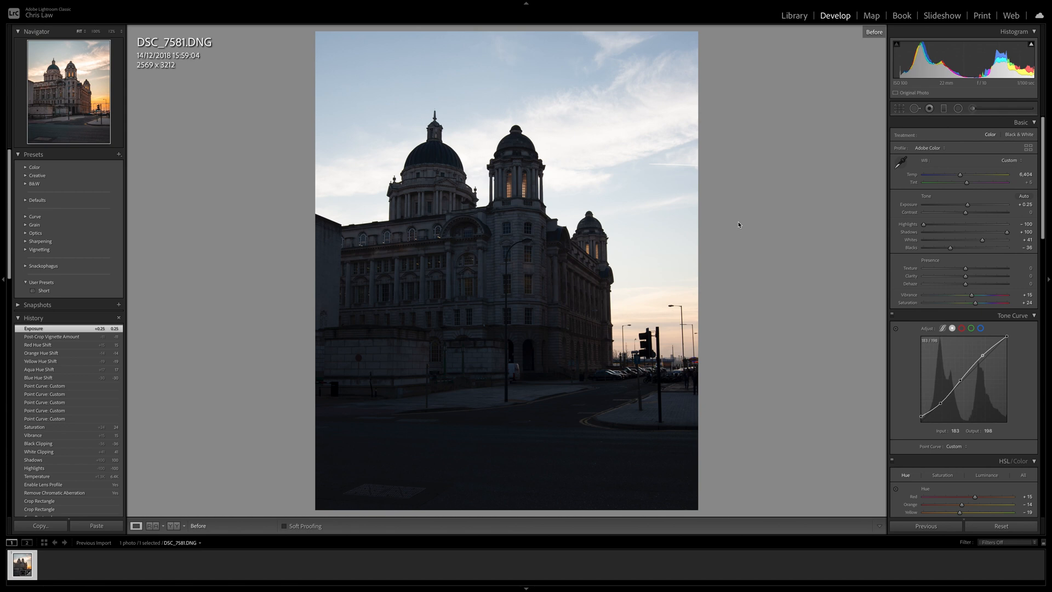
pyautogui.press('\\')
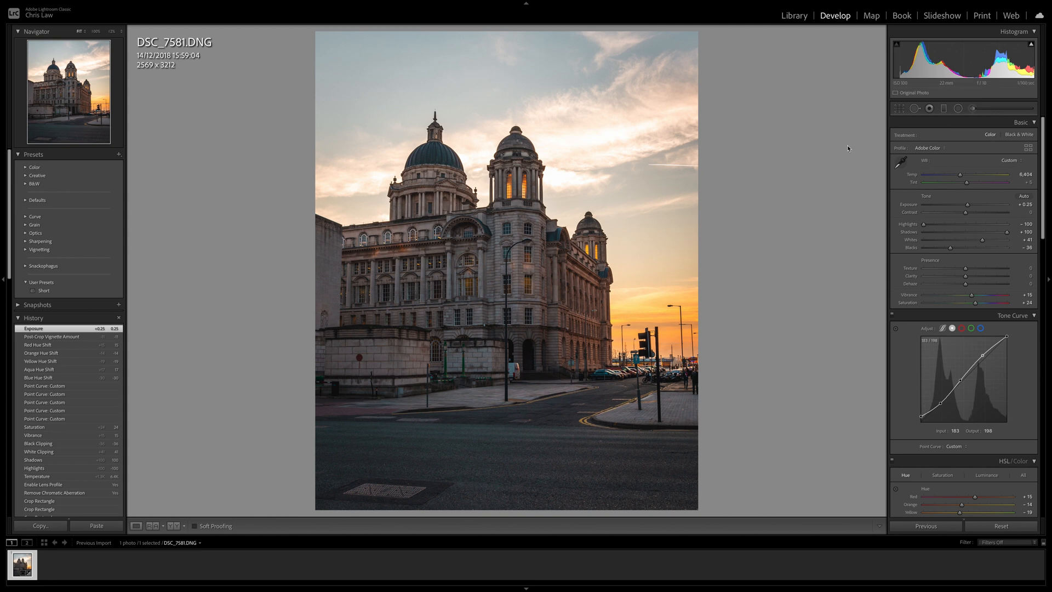
# Darken the road in the foreground with a graduated filter at Temp 0 and Exposure -0.70, widening its transition band.
pyautogui.click(943, 109)
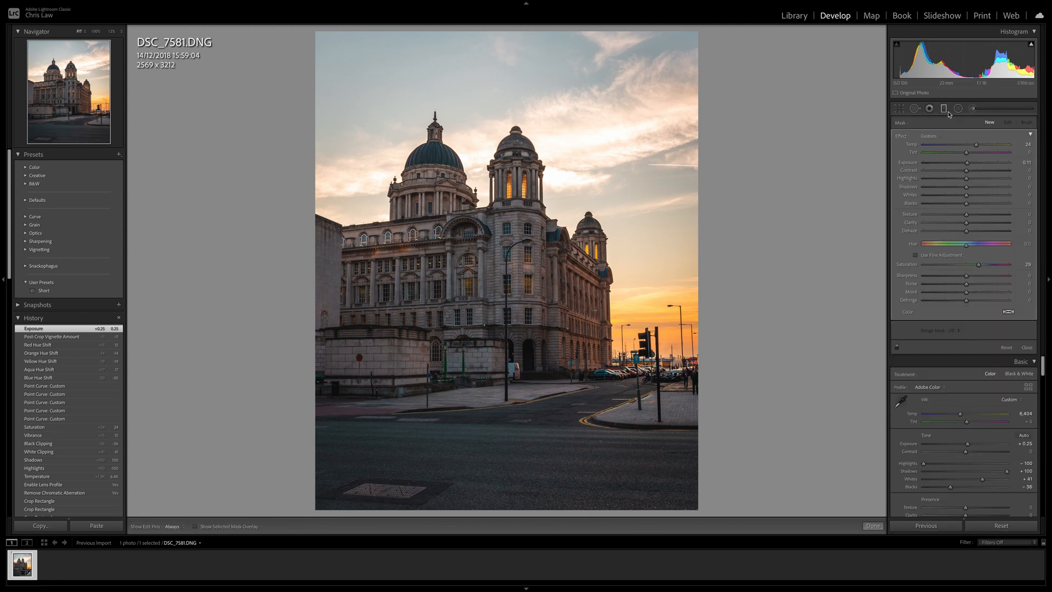
pyautogui.doubleClick(978, 147)
pyautogui.moveTo(968, 165); pyautogui.dragTo(960, 164)
pyautogui.moveTo(531, 487); pyautogui.dragTo(531, 395)
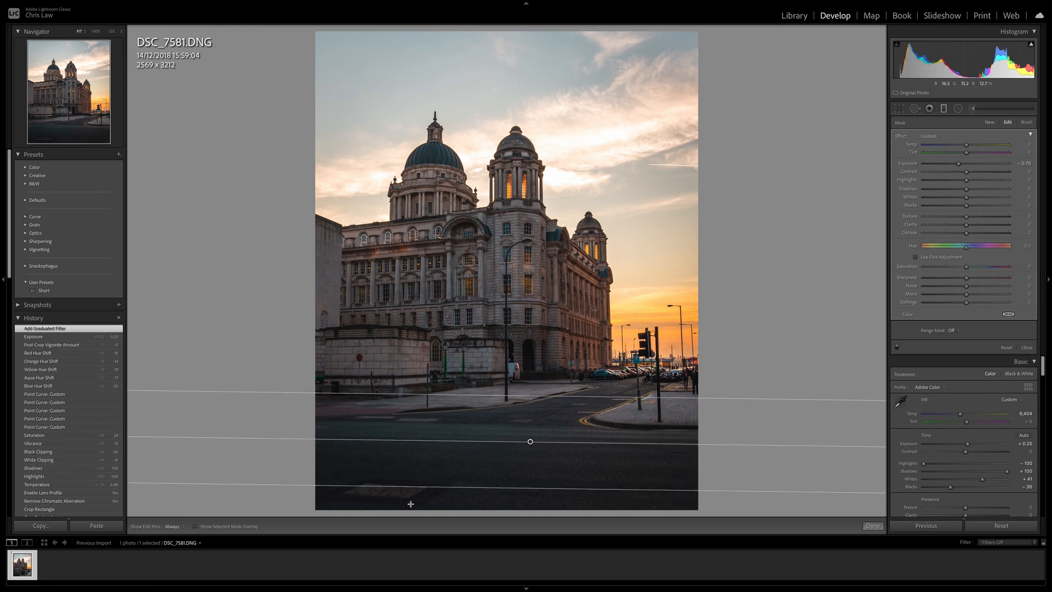
pyautogui.moveTo(525, 490); pyautogui.dragTo(526, 500)
pyautogui.moveTo(530, 448); pyautogui.dragTo(529, 448)
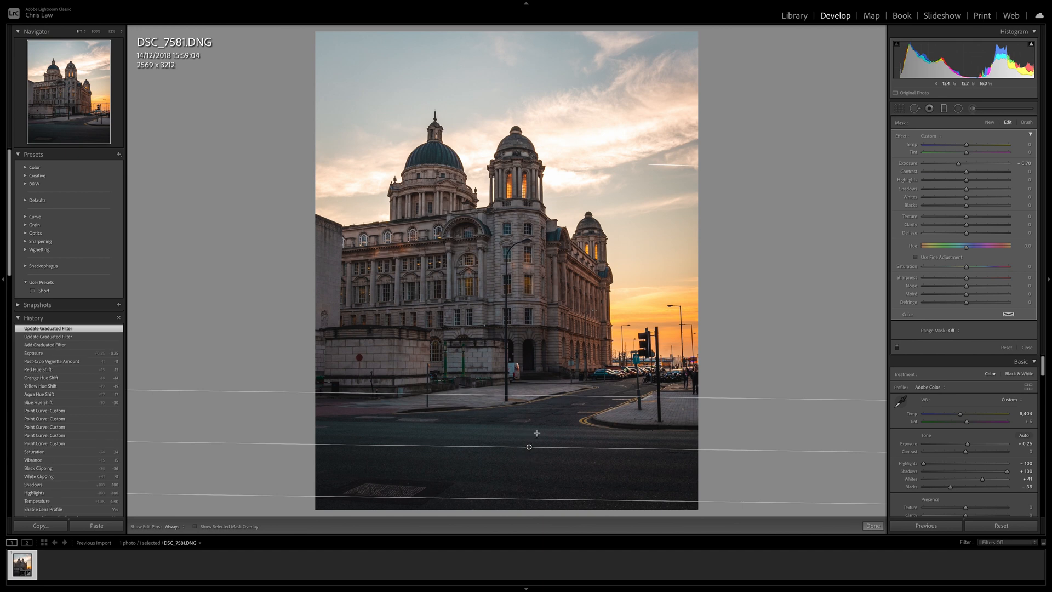
pyautogui.moveTo(540, 393); pyautogui.dragTo(540, 390)
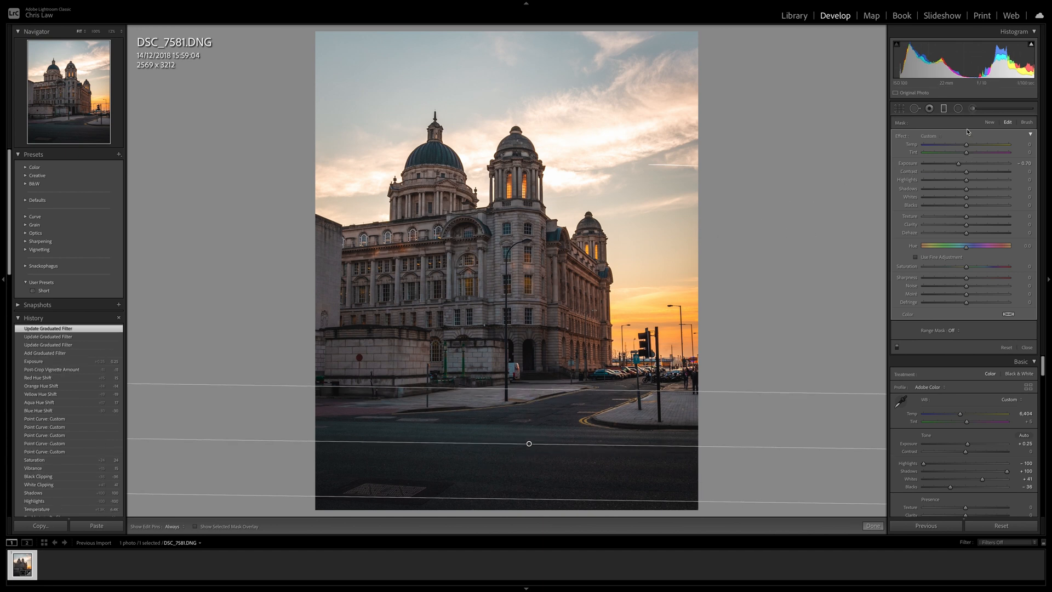
# Add a second graduated filter over the upper sky with Exposure -0.36, Saturation about 28 and Temp about -8.
pyautogui.click(990, 123)
pyautogui.moveTo(960, 165); pyautogui.dragTo(964, 163)
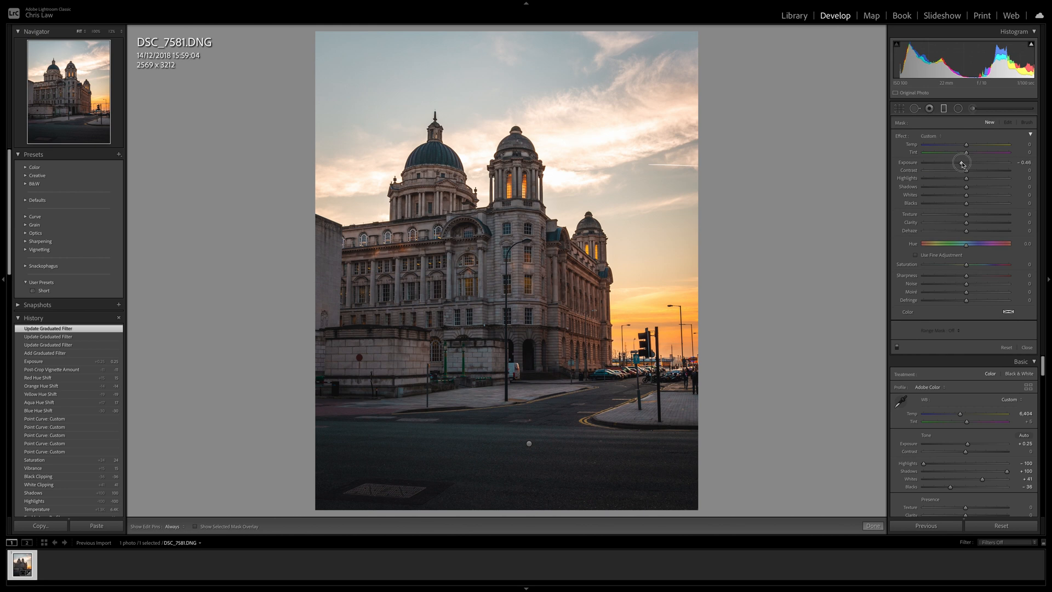
pyautogui.moveTo(975, 265); pyautogui.dragTo(979, 265)
pyautogui.moveTo(495, 40); pyautogui.dragTo(509, 171)
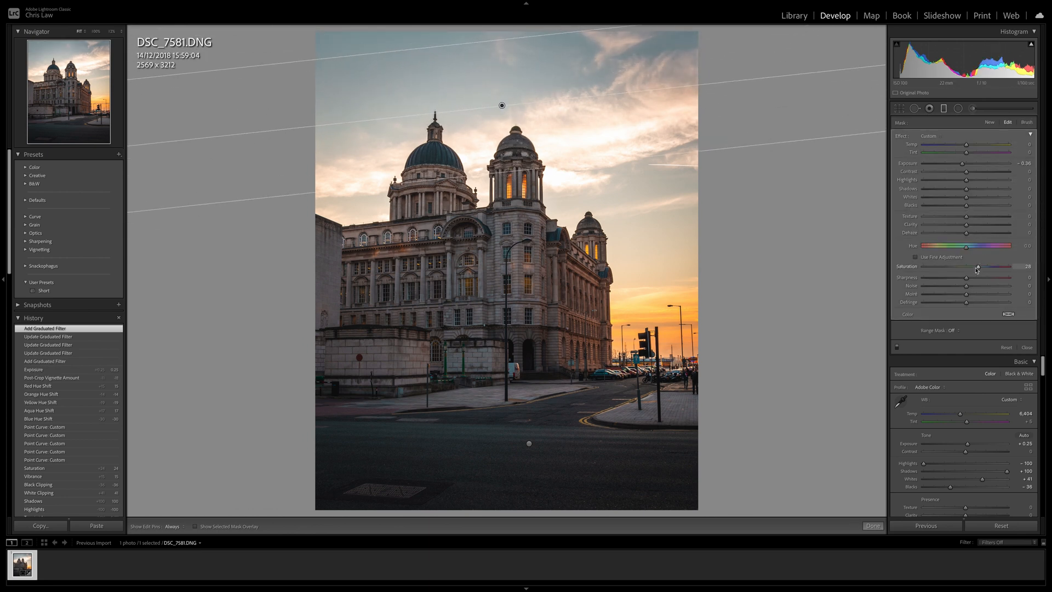
pyautogui.moveTo(967, 146); pyautogui.dragTo(964, 147)
pyautogui.moveTo(963, 147); pyautogui.dragTo(963, 147)
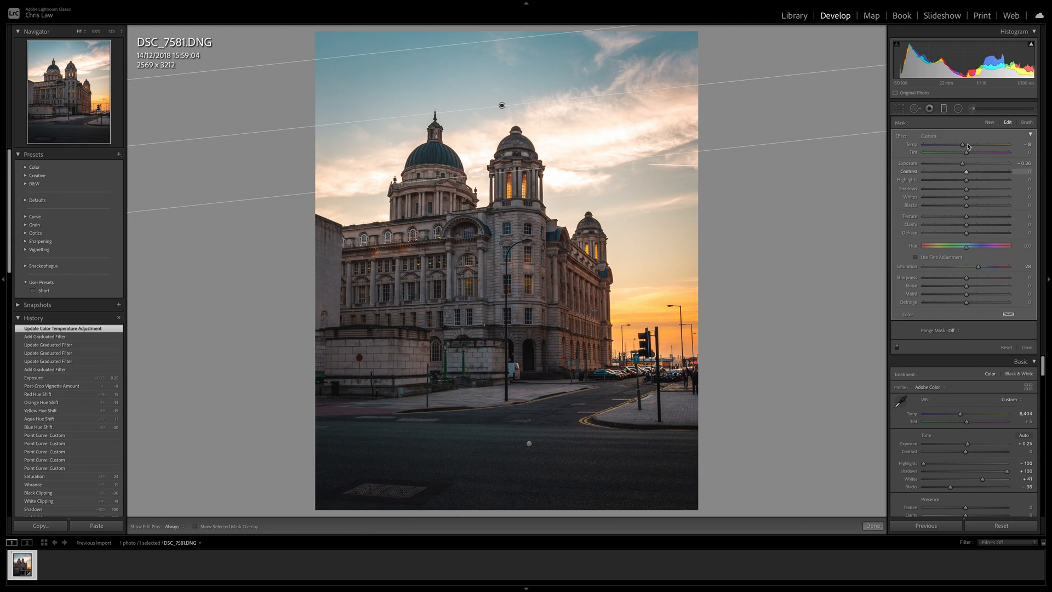
# Brighten the building's facade and main dome with adjustment brush strokes at Exposure 0.49 and Saturation about 28.
pyautogui.click(944, 108)
pyautogui.moveTo(968, 205); pyautogui.dragTo(969, 206)
pyautogui.click(974, 108)
pyautogui.moveTo(963, 164); pyautogui.dragTo(973, 166)
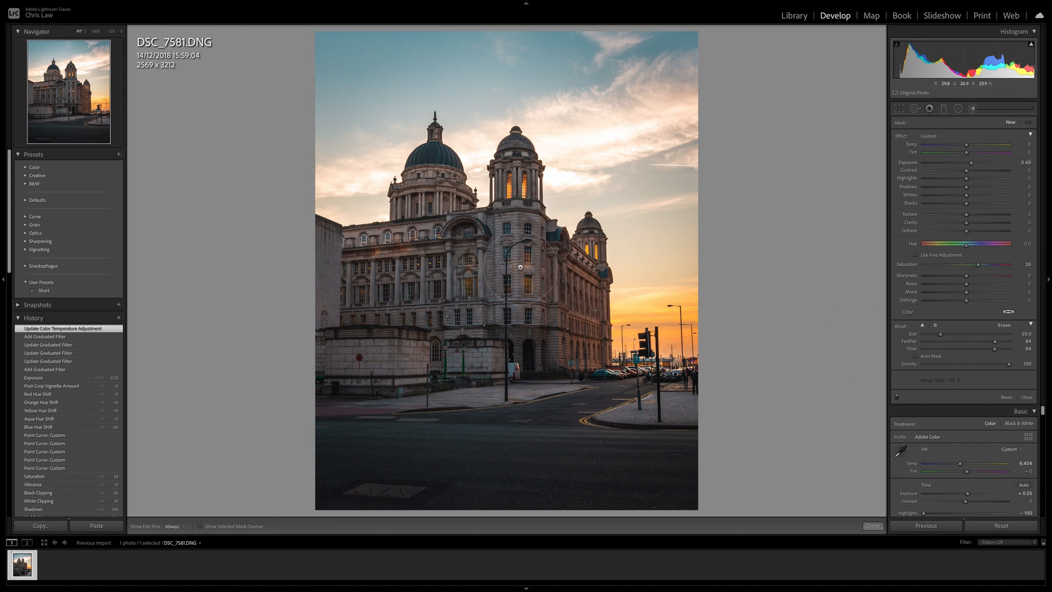
pyautogui.click(387, 282)
pyautogui.click(453, 274)
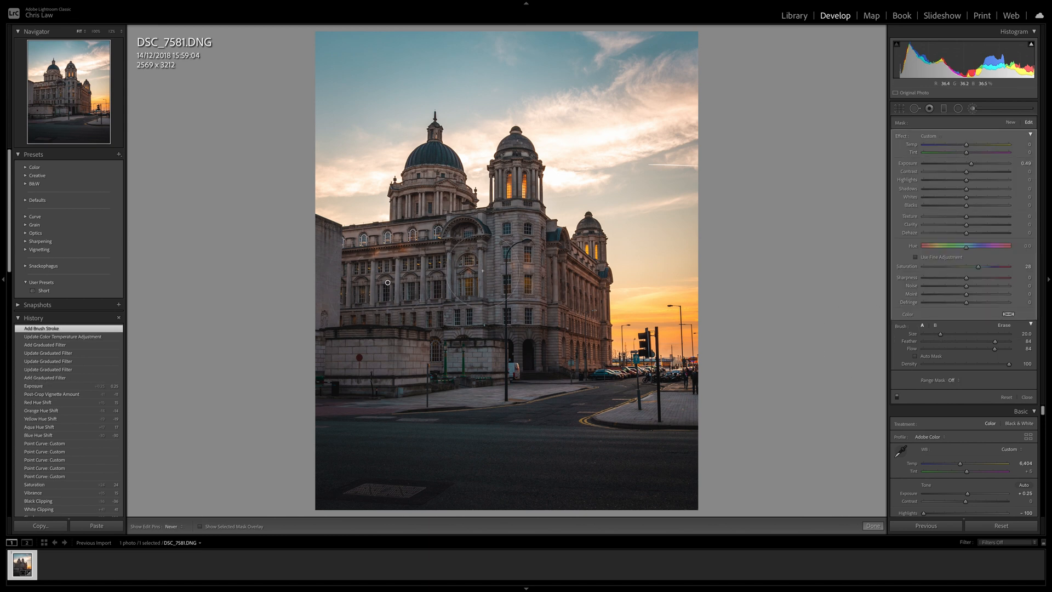
pyautogui.click(519, 279)
pyautogui.click(435, 196)
pyautogui.click(543, 355)
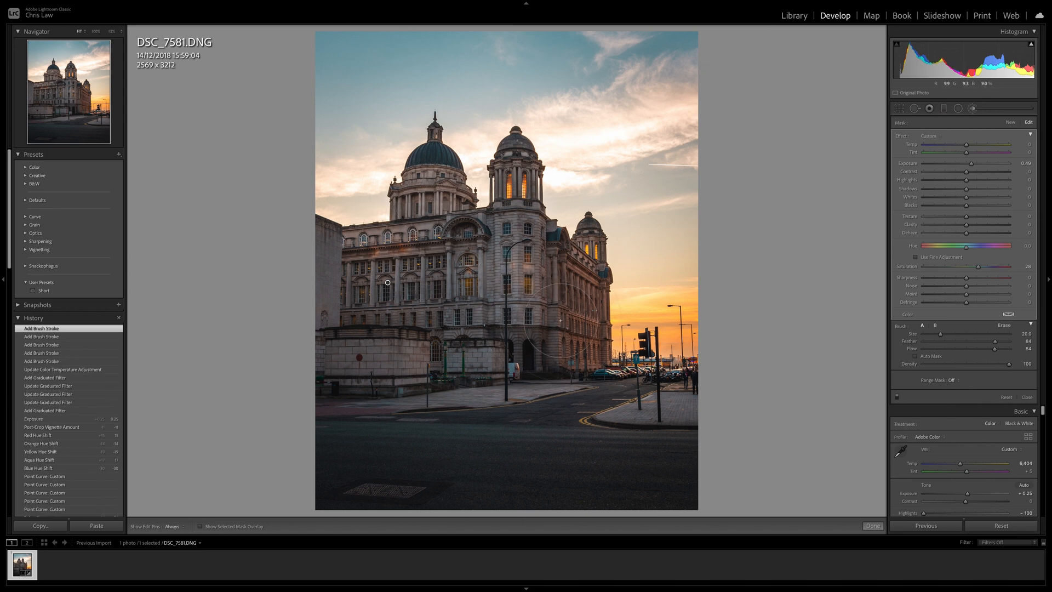
pyautogui.click(550, 316)
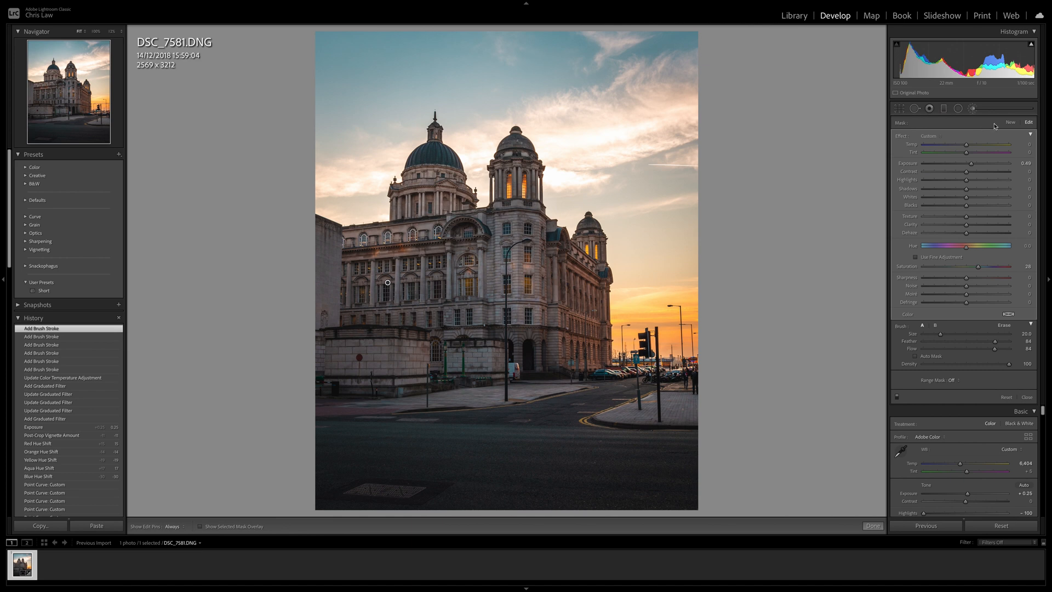
# Warm the sunset glow near the horizon with a new adjustment brush at Temp 21, Exposure 0 and slightly reduced Saturation.
pyautogui.click(1011, 122)
pyautogui.doubleClick(973, 164)
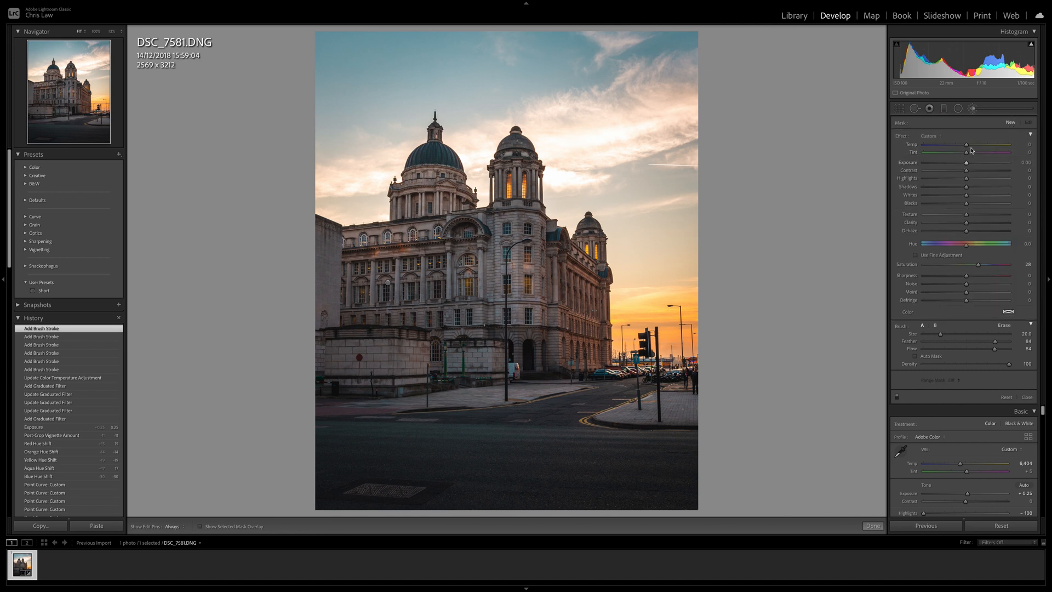
pyautogui.moveTo(975, 147); pyautogui.dragTo(976, 147)
pyautogui.moveTo(979, 265); pyautogui.dragTo(977, 267)
pyautogui.moveTo(634, 315); pyautogui.dragTo(683, 327)
pyautogui.click(683, 328)
pyautogui.click(658, 341)
pyautogui.click(622, 349)
pyautogui.click(615, 342)
# Extend the warm brush strokes over the sunlit side of the building and the parked cars, and finish brushing.
pyautogui.click(592, 302)
pyautogui.click(590, 254)
pyautogui.click(584, 337)
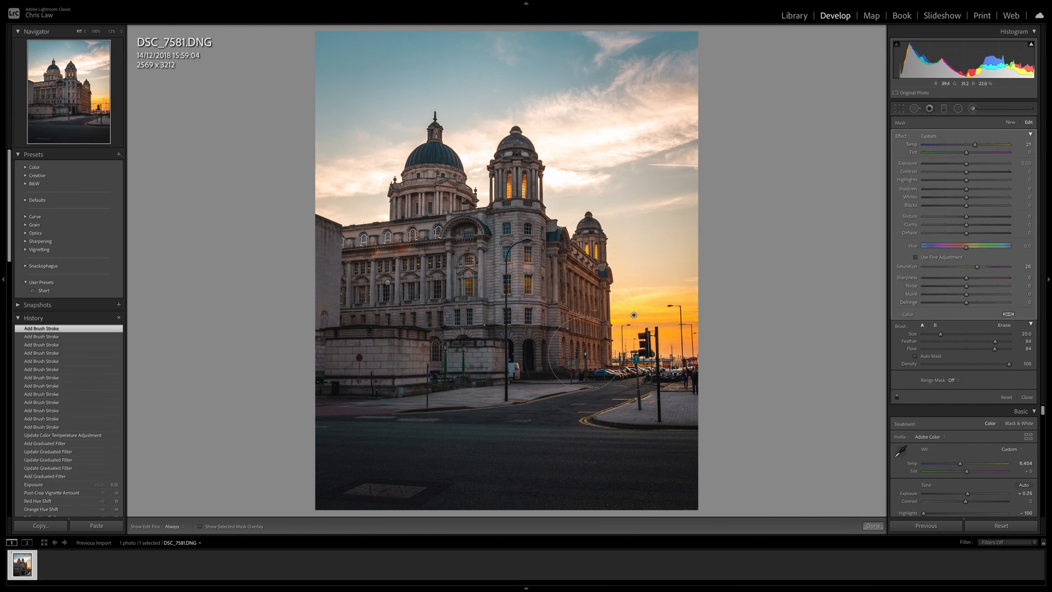
pyautogui.click(578, 351)
pyautogui.click(578, 332)
pyautogui.click(577, 356)
pyautogui.press('h')
pyautogui.click(620, 372)
pyautogui.press('h')
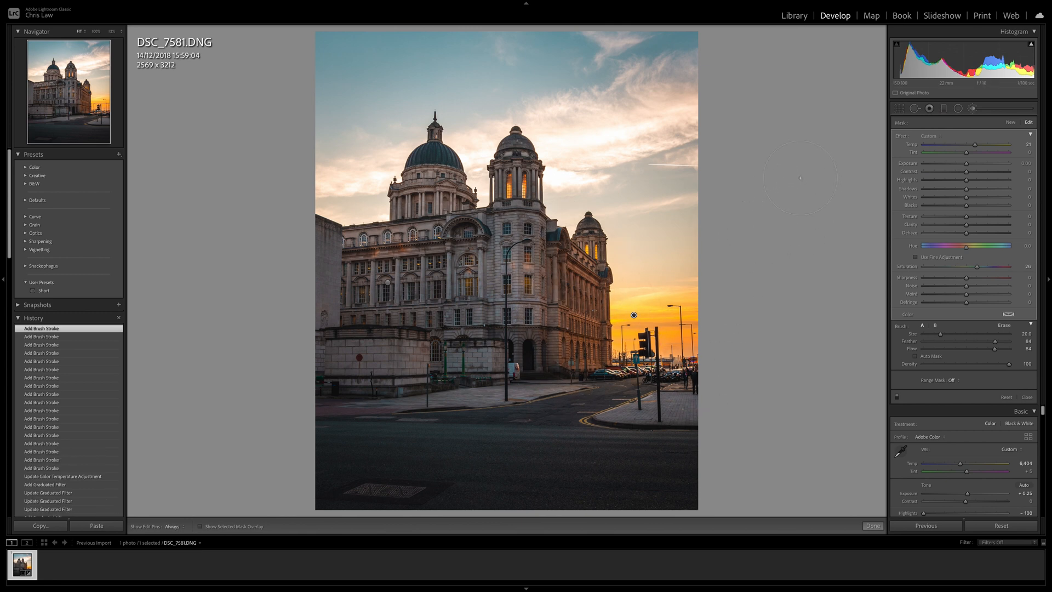
pyautogui.click(973, 108)
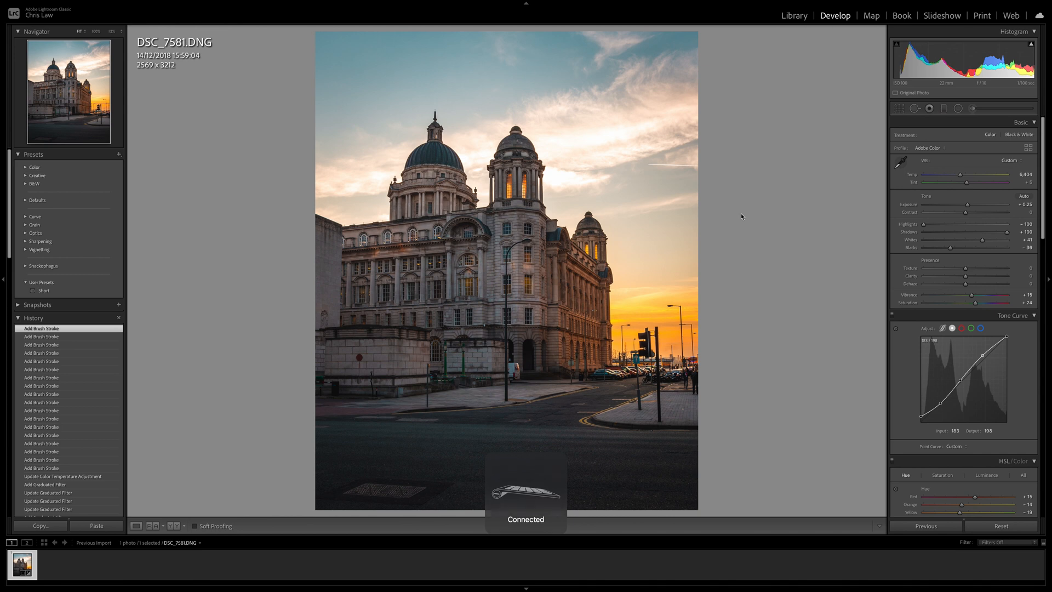
# Compare the finished edit with its before view and inspect the building and road up close.
pyautogui.press('\\')
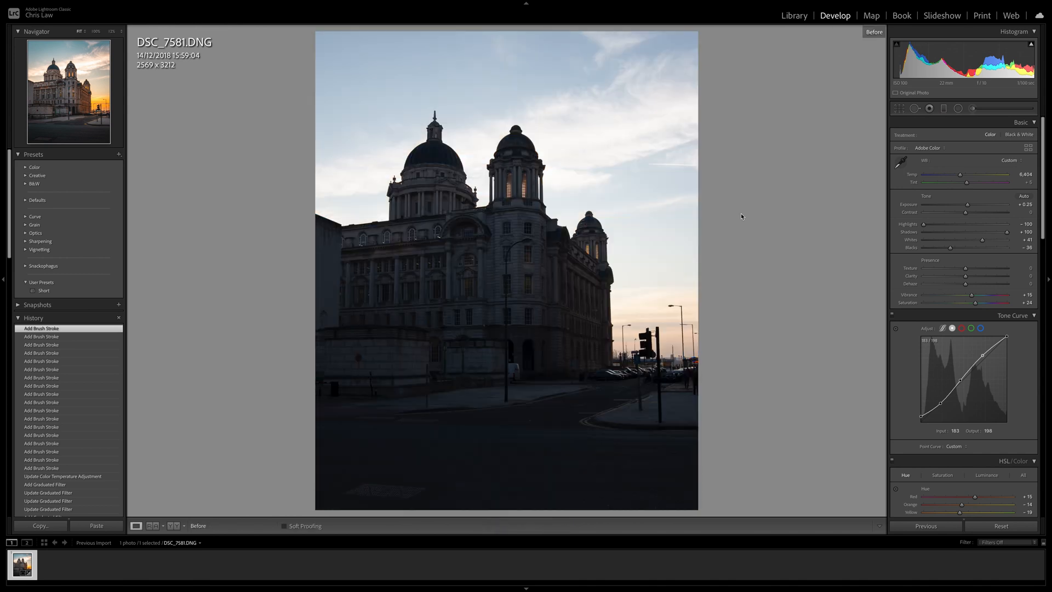
pyautogui.press('\\')
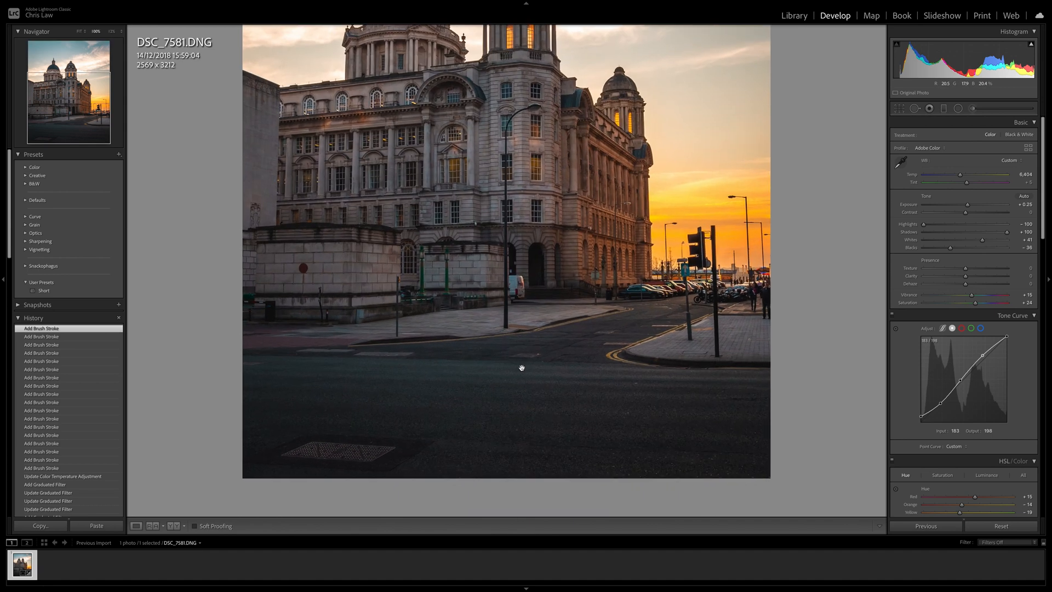
pyautogui.click(522, 367)
pyautogui.click(521, 281)
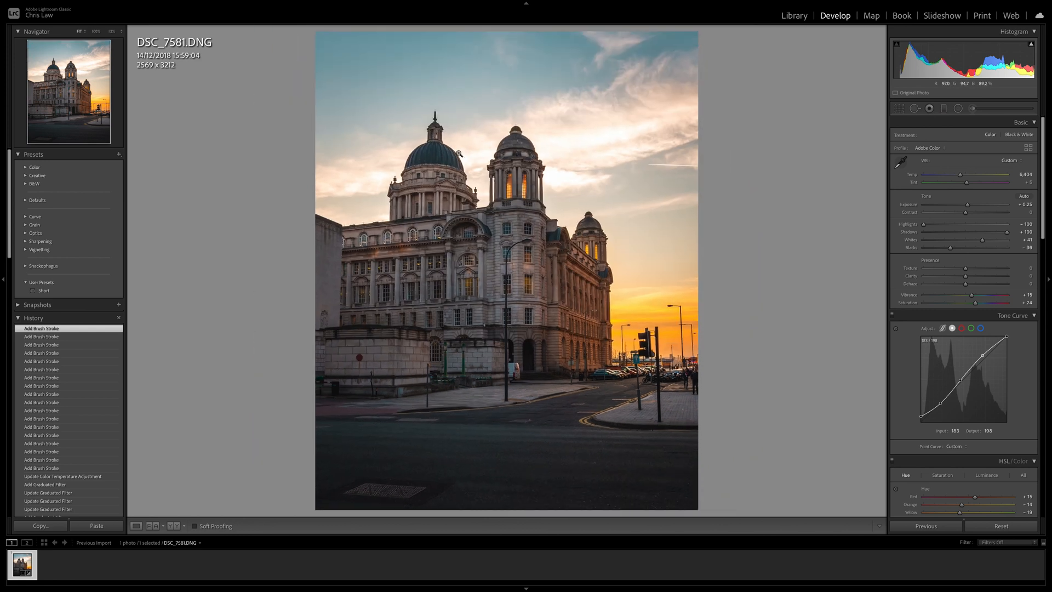